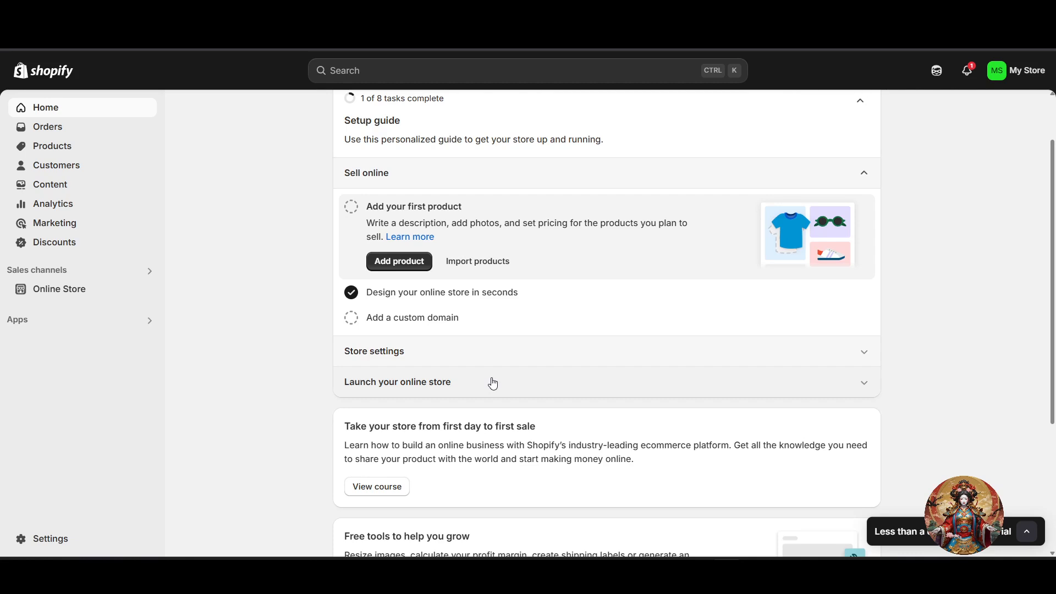
- Search the installed apps for 'Ecomposer' and launch EComposer Builder
scroll(492, 382, down, 3)
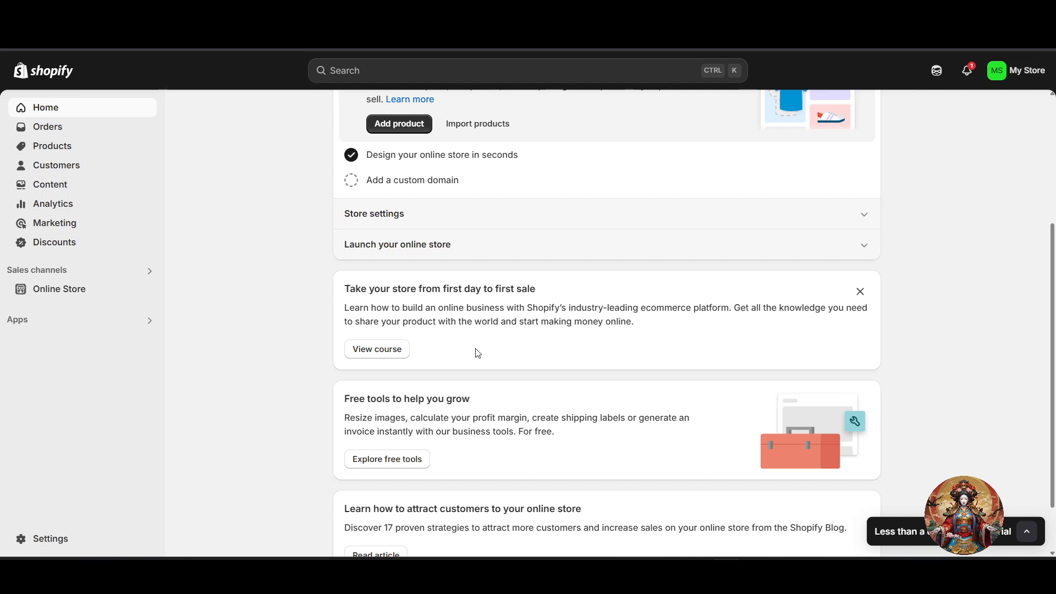
scroll(478, 353, down, 1)
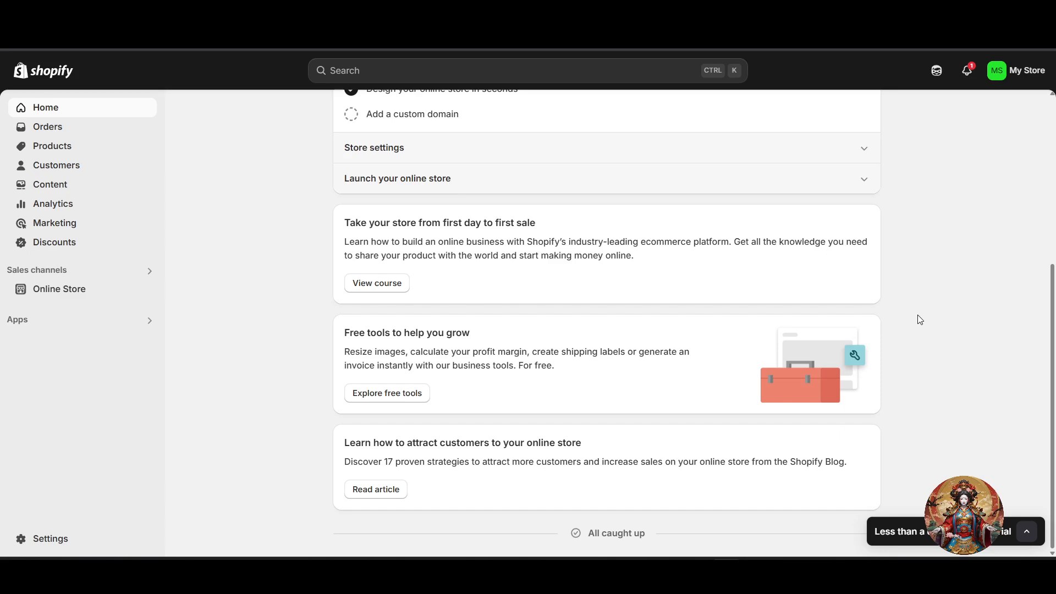
scroll(632, 273, up, 5)
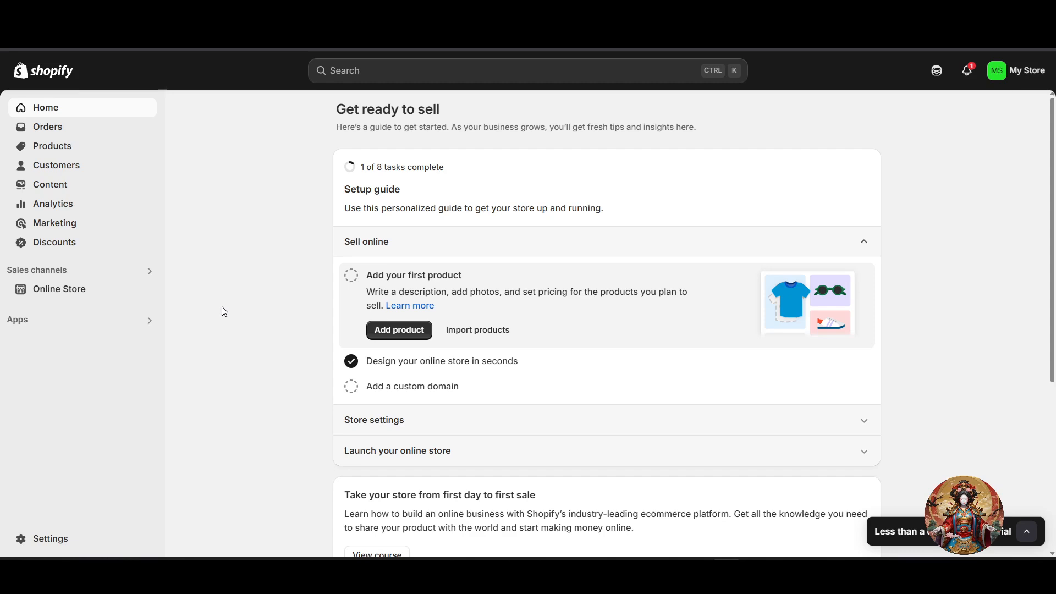
click(72, 320)
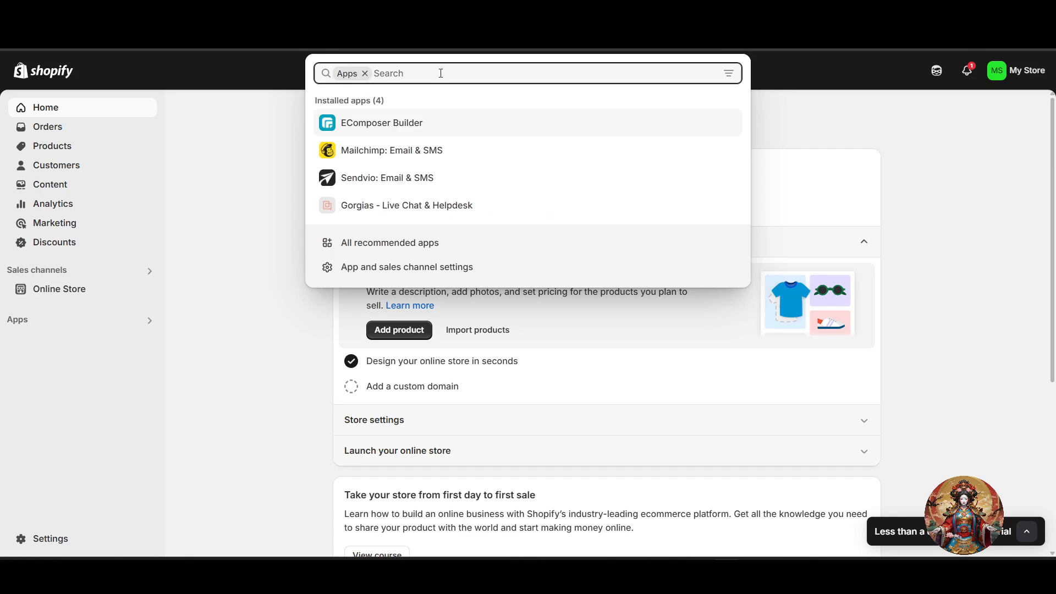
text(E)
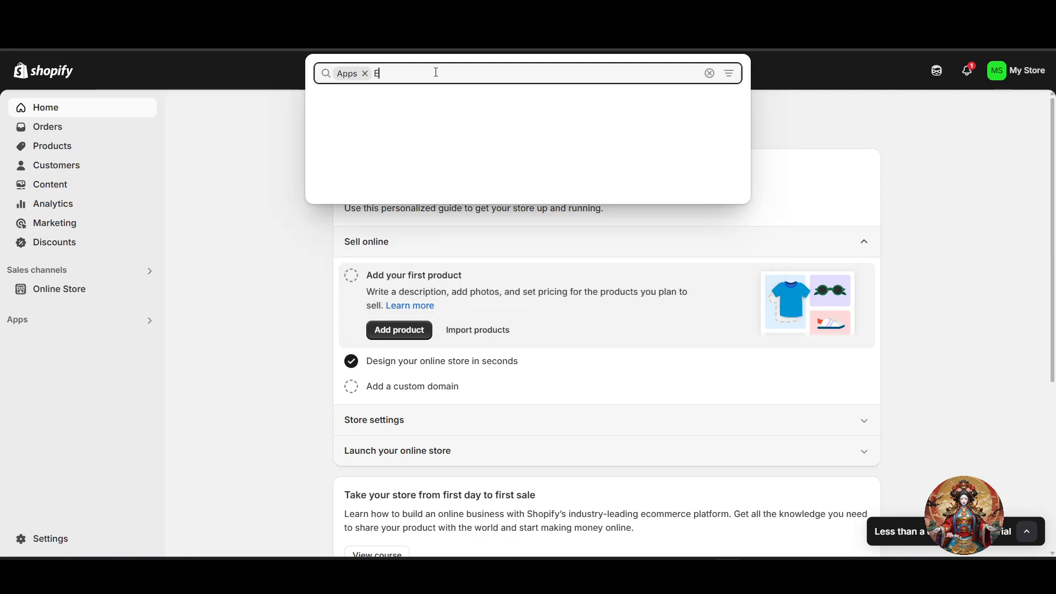
text(composer)
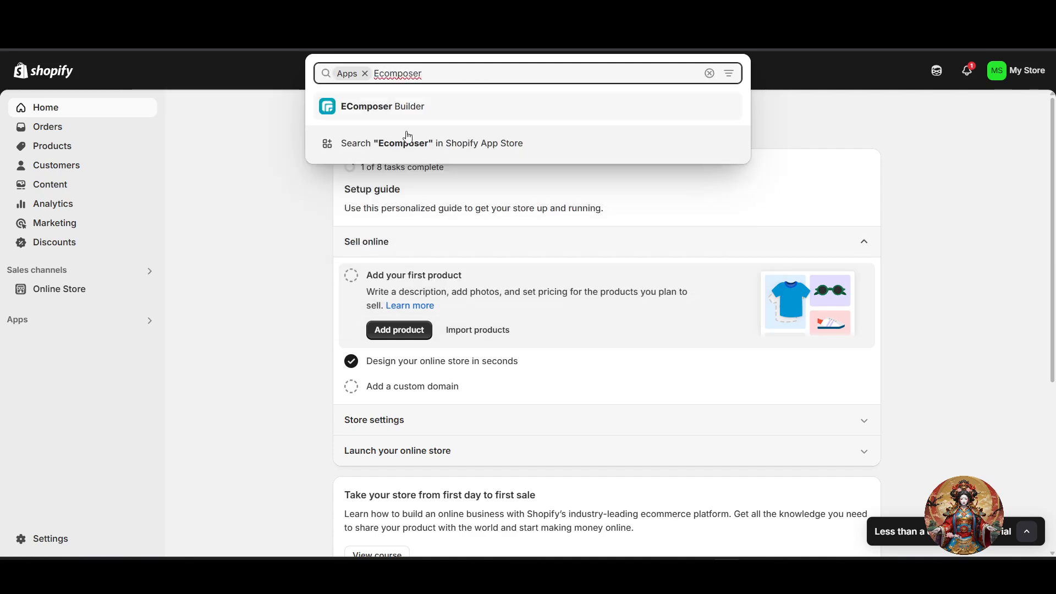
click(363, 116)
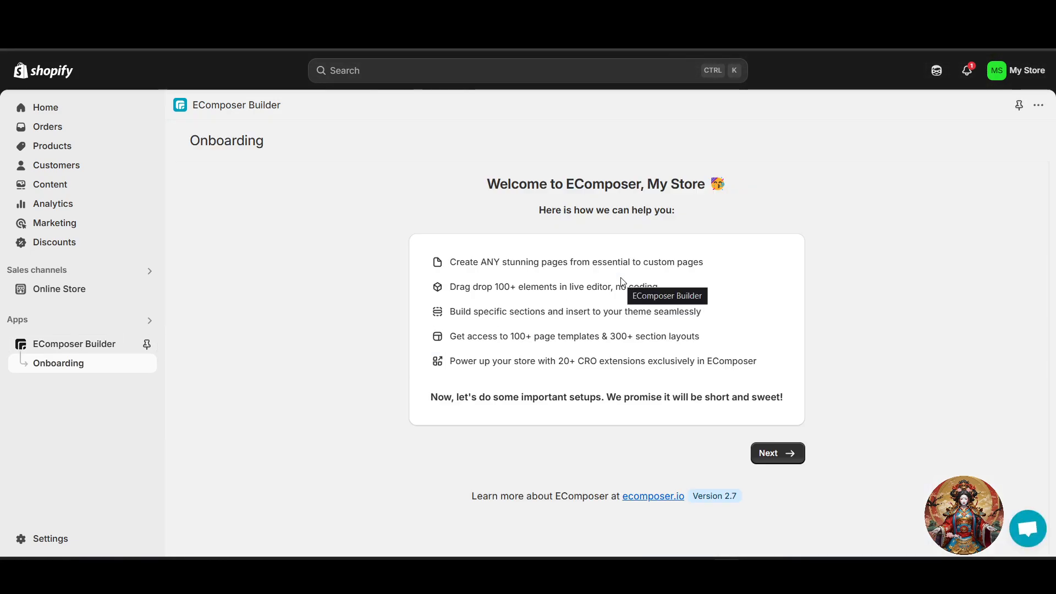
- Move past the welcome screen, keeping Dawn (Published) as the theme
click(783, 456)
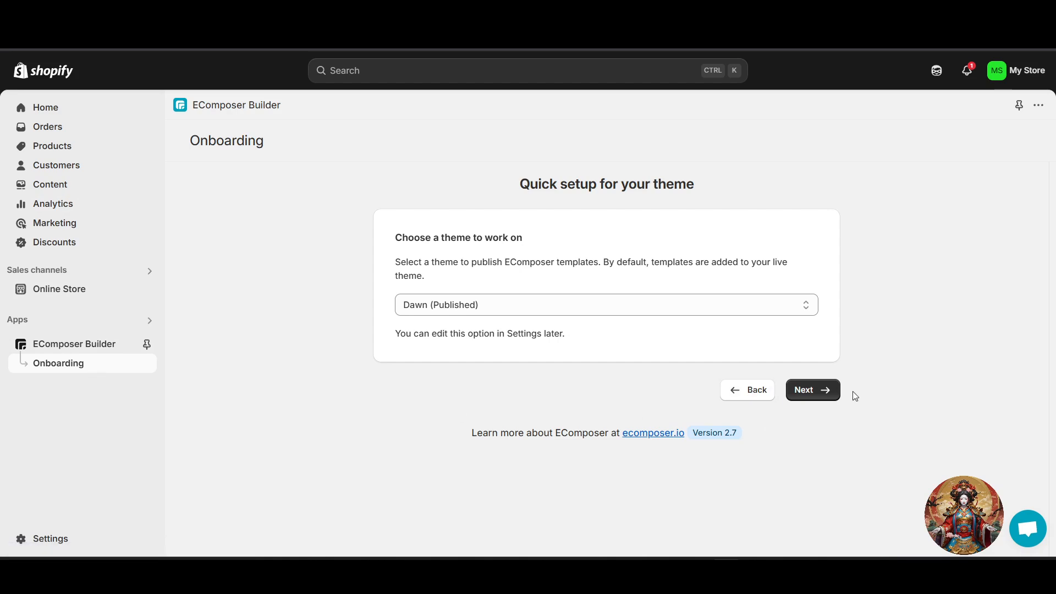
click(837, 396)
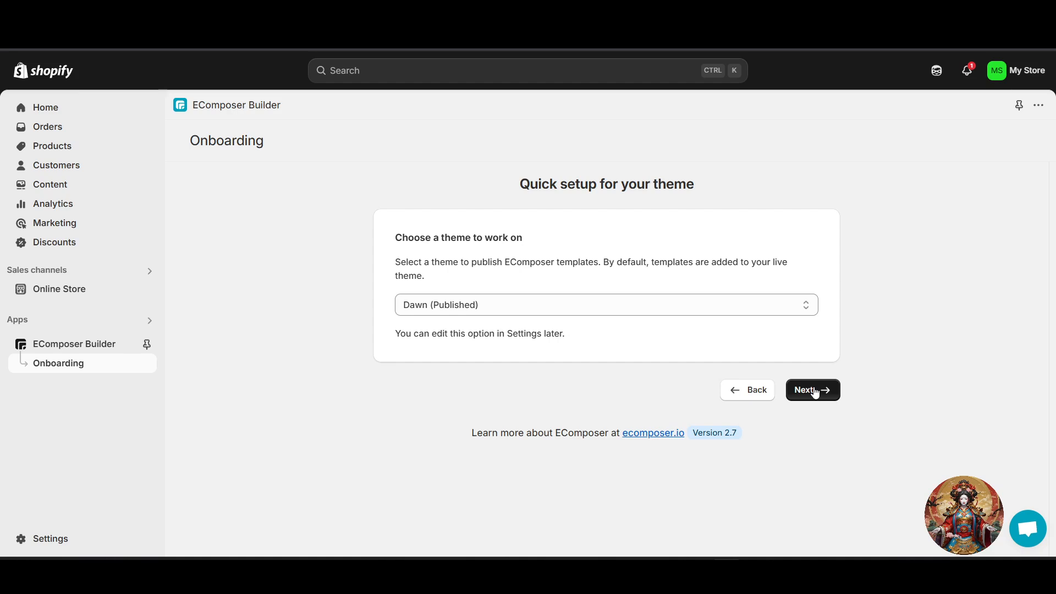
click(813, 392)
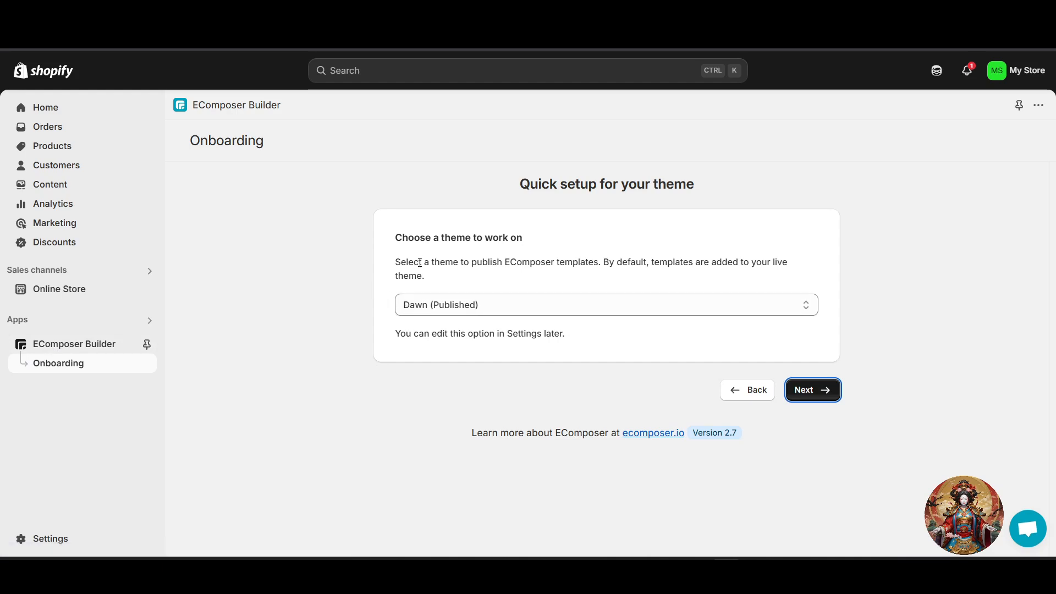
drag(414, 238, 517, 237)
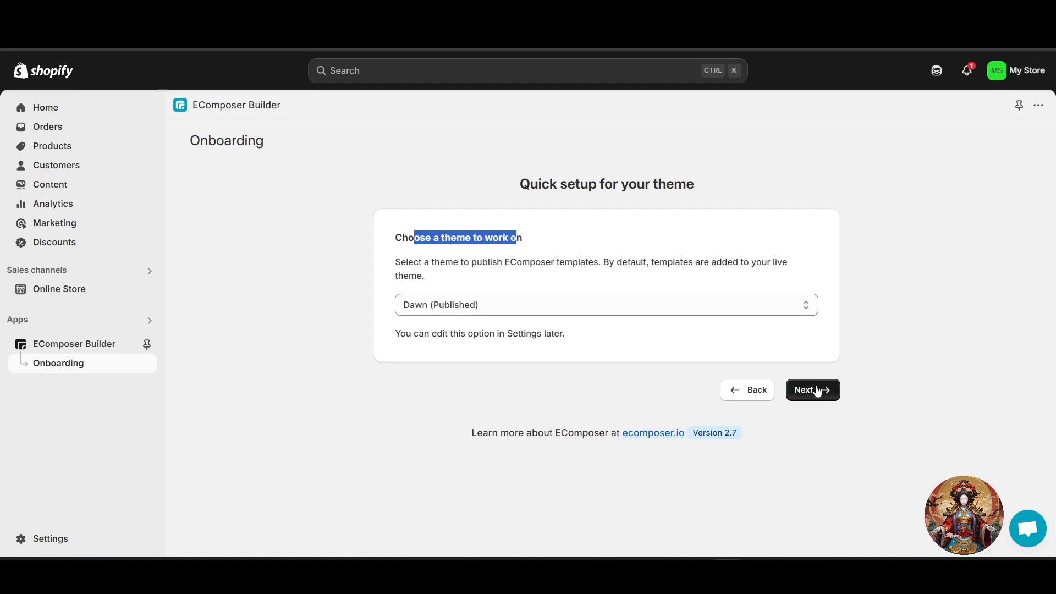
click(818, 391)
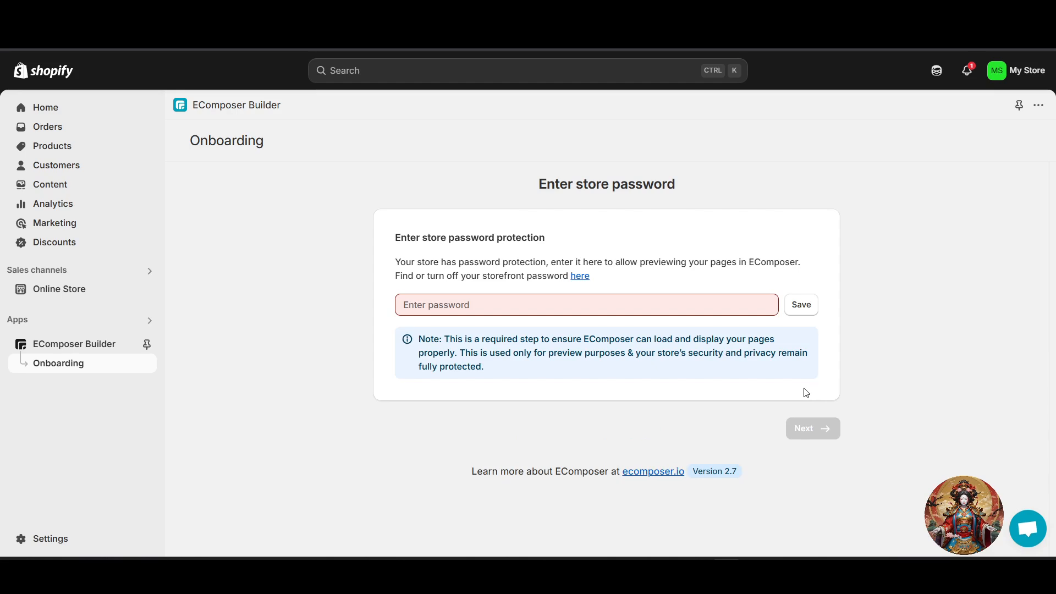
- Enter the storefront password, fixing a mistyped first attempt, and save it
click(507, 309)
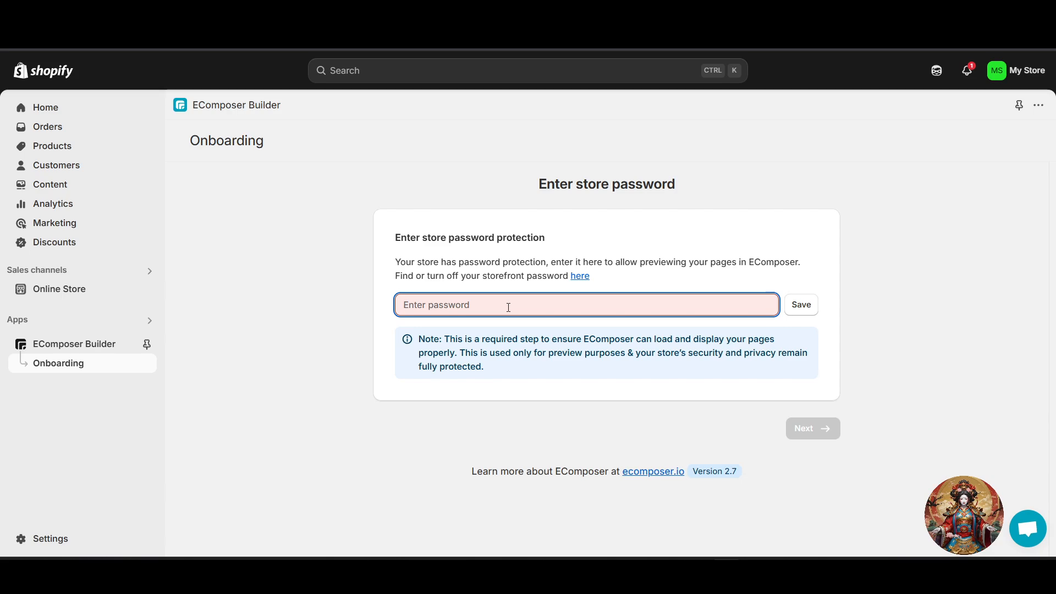
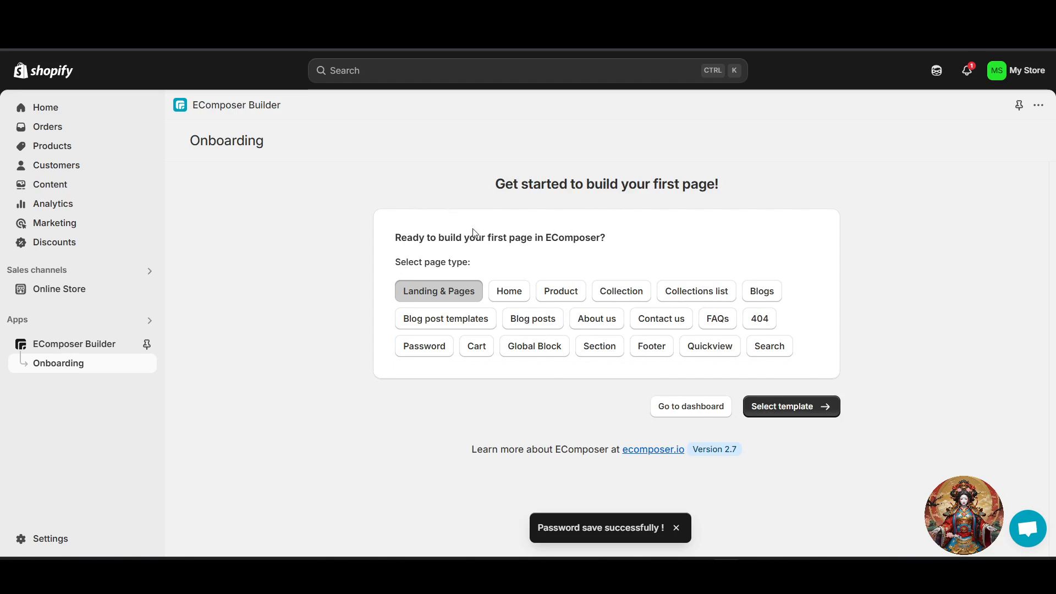
- Keep Landing & Pages as the page type and move on to template selection
drag(407, 237, 446, 261)
click(444, 261)
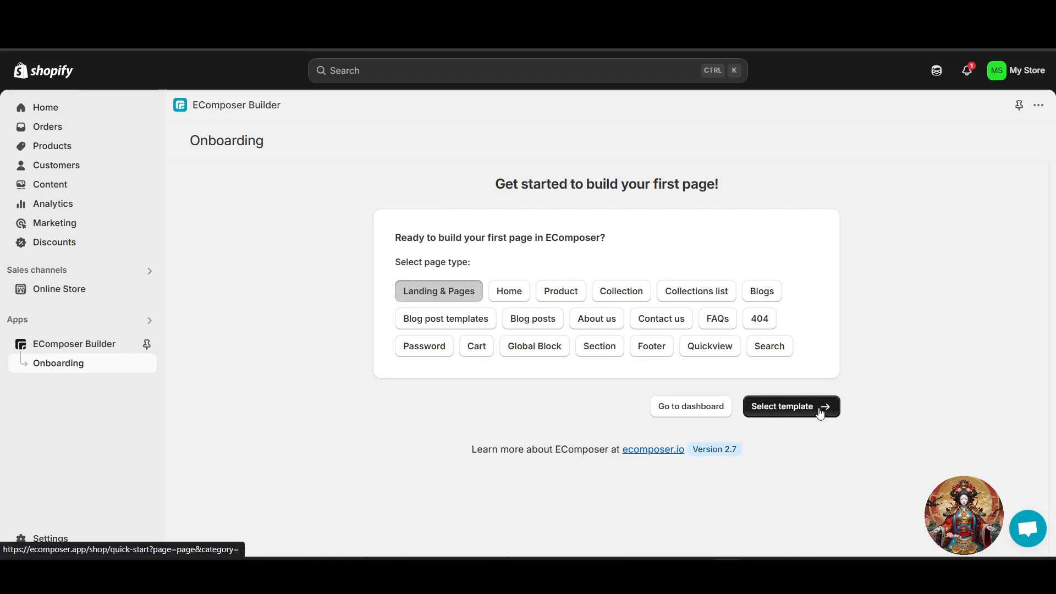
click(821, 413)
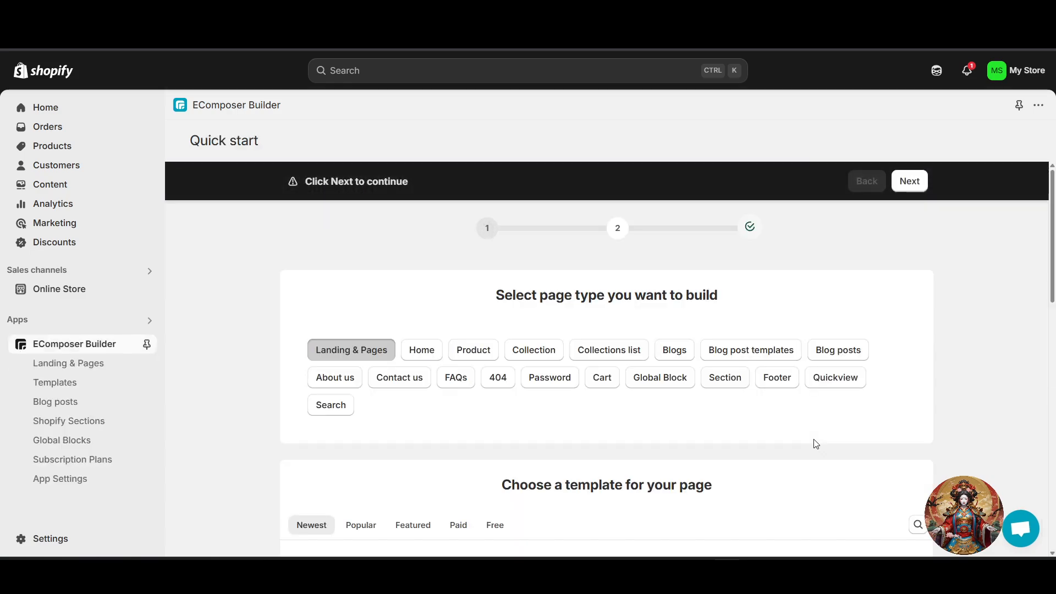
- Browse the template grid, choose Water Flosser Landing, and continue to page info
scroll(523, 322, down, 4)
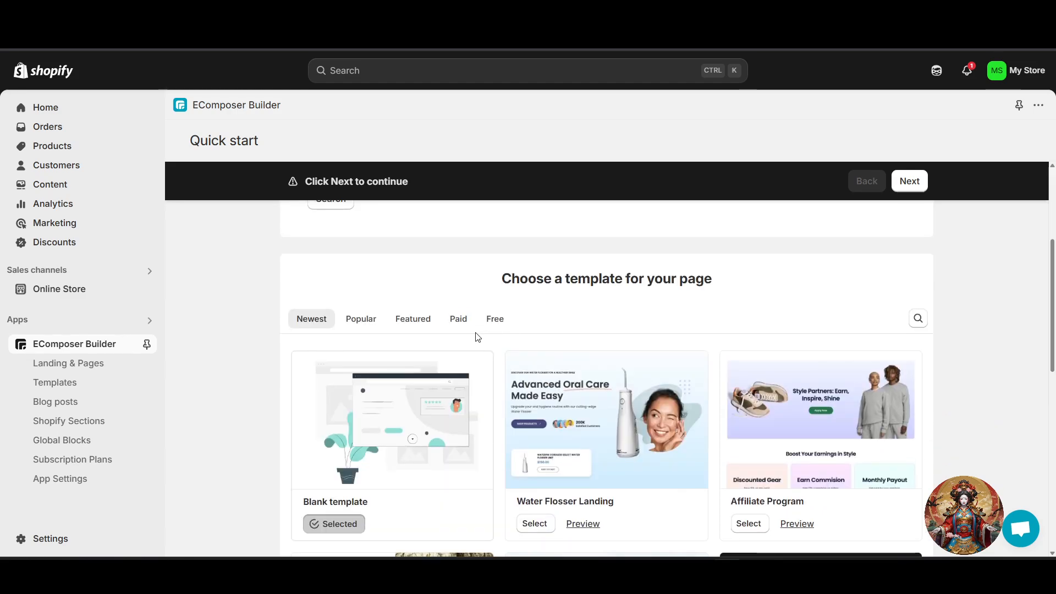
scroll(477, 337, down, 3)
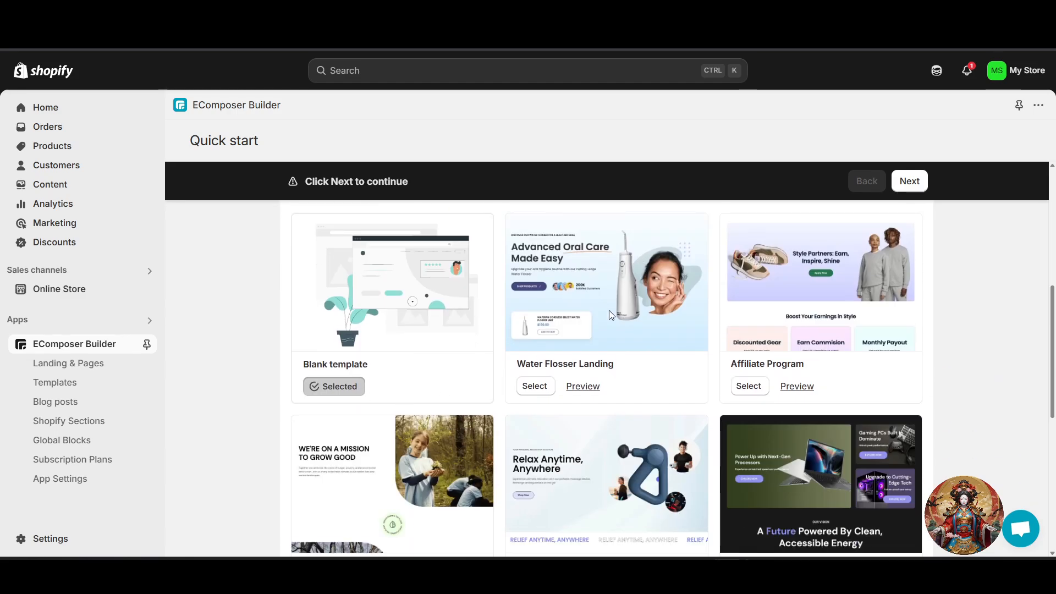
scroll(609, 310, down, 2)
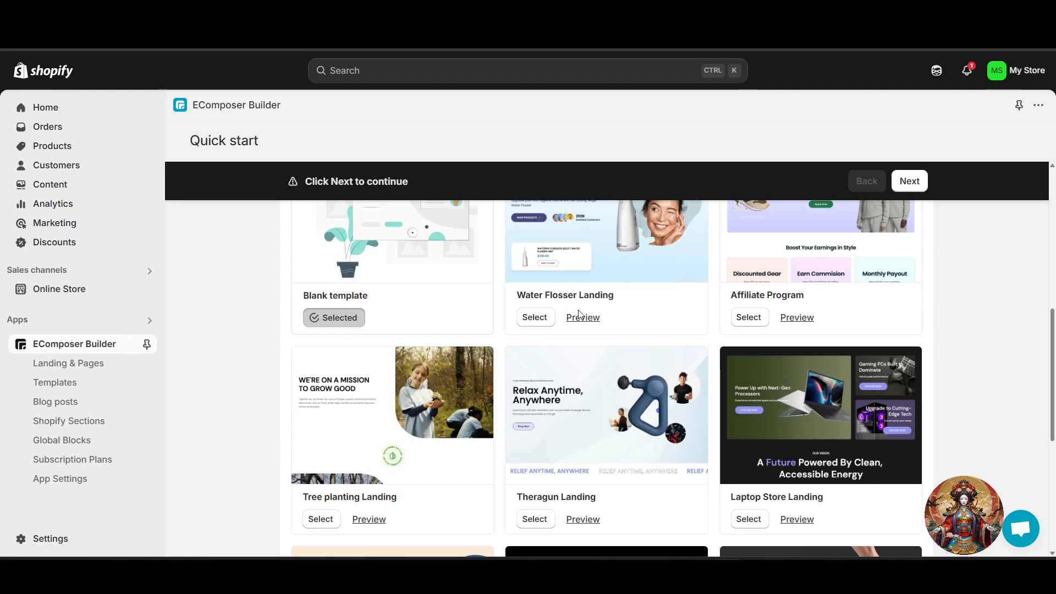
scroll(330, 328, up, 2)
scroll(605, 312, down, 2)
scroll(582, 296, up, 2)
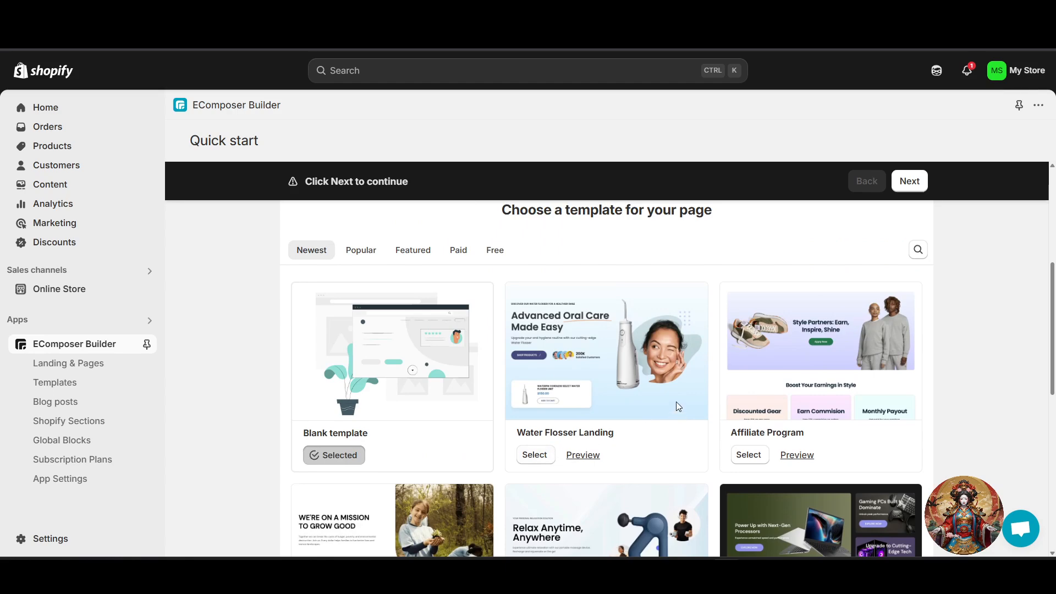
scroll(676, 403, down, 2)
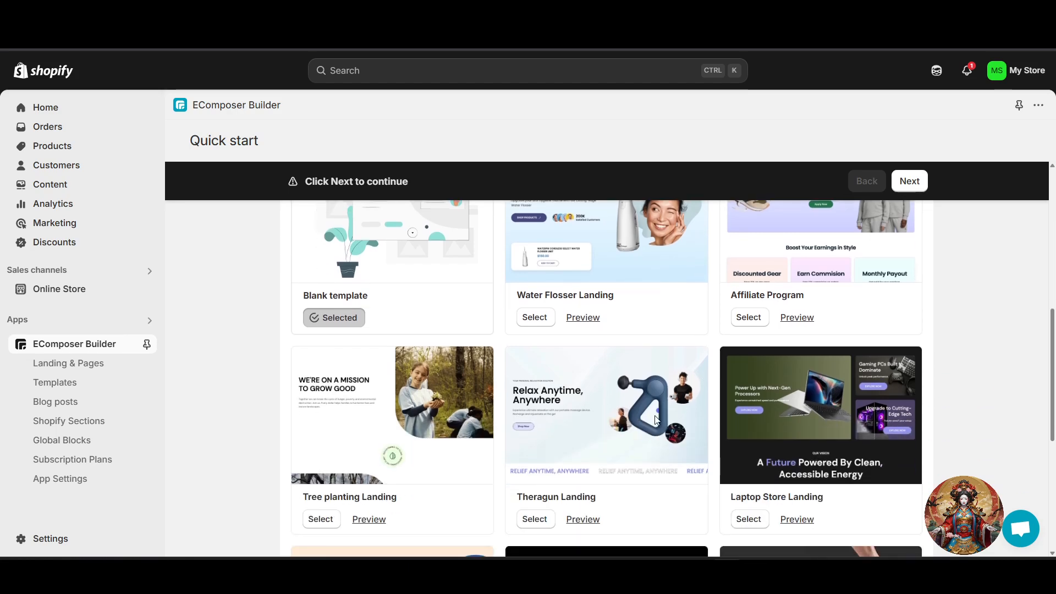
scroll(655, 420, up, 1)
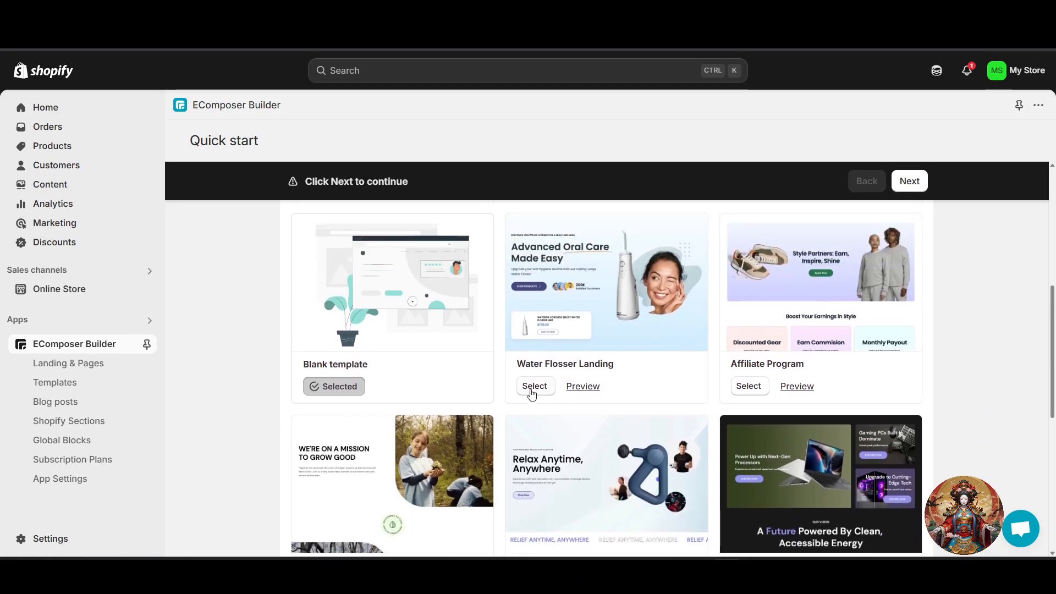
click(531, 391)
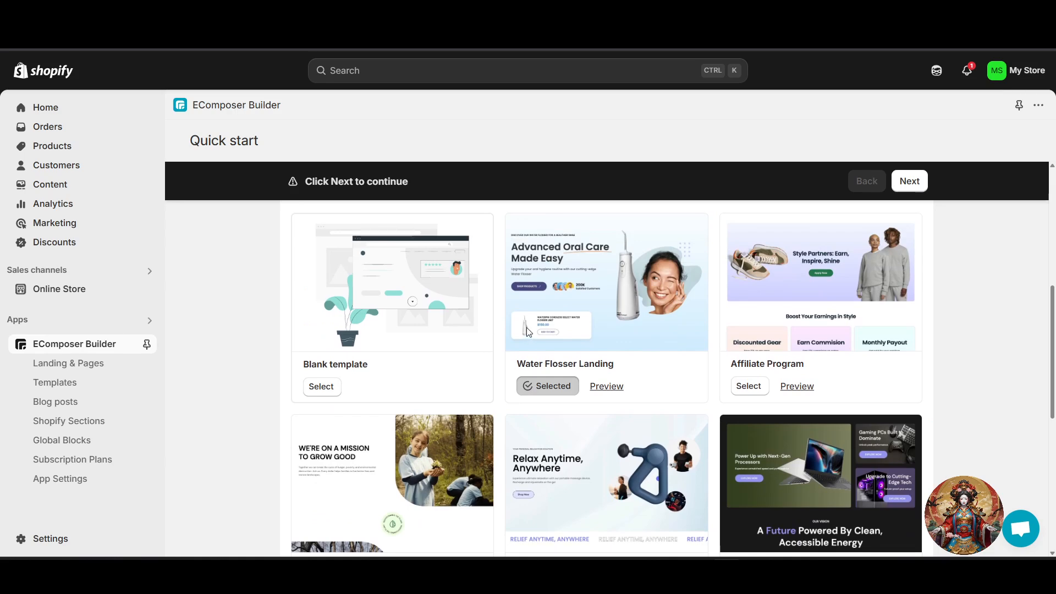
scroll(503, 316, down, 1)
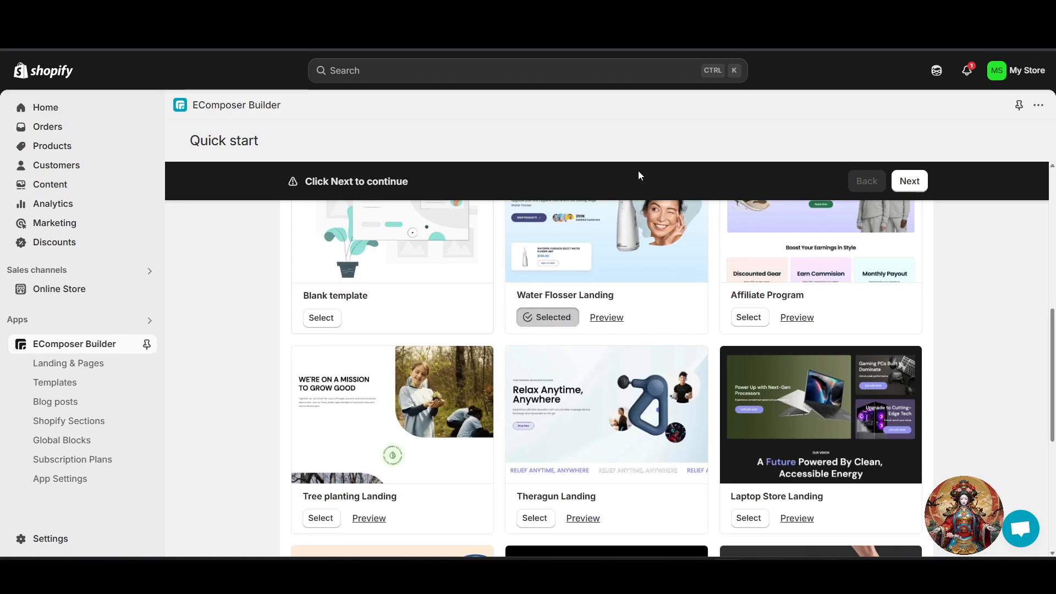
click(908, 181)
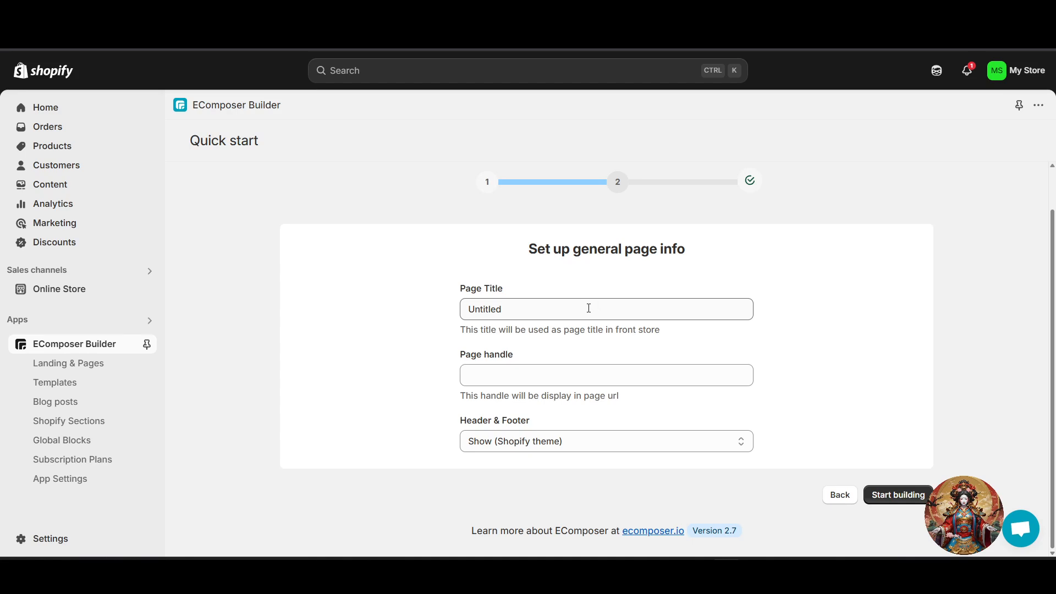
- Title the page 'Testing pop', set Header & Footer to Hide, and start building
double_click(576, 313)
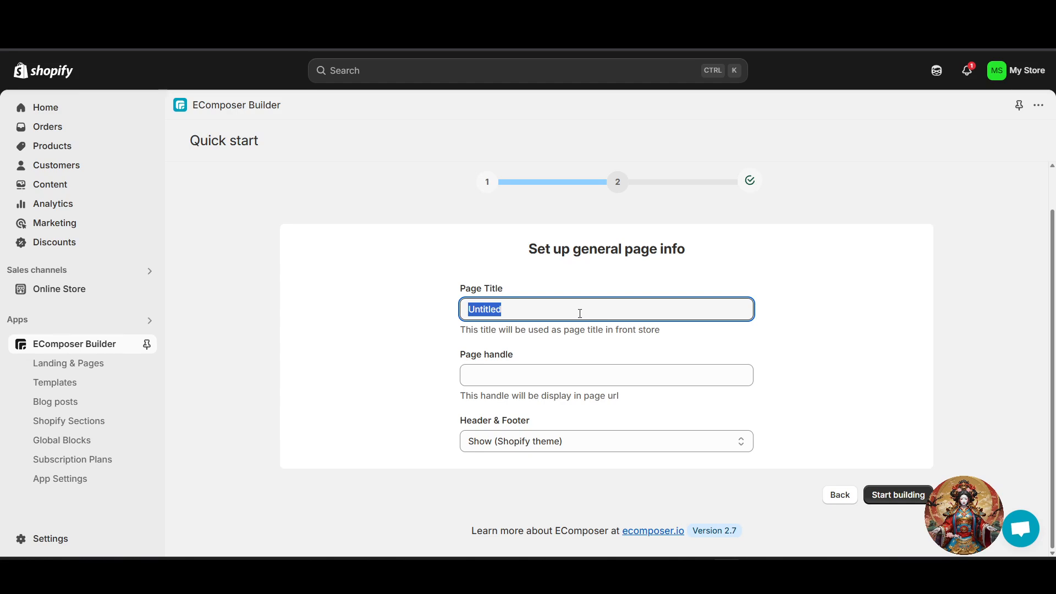
key(BackSpace)
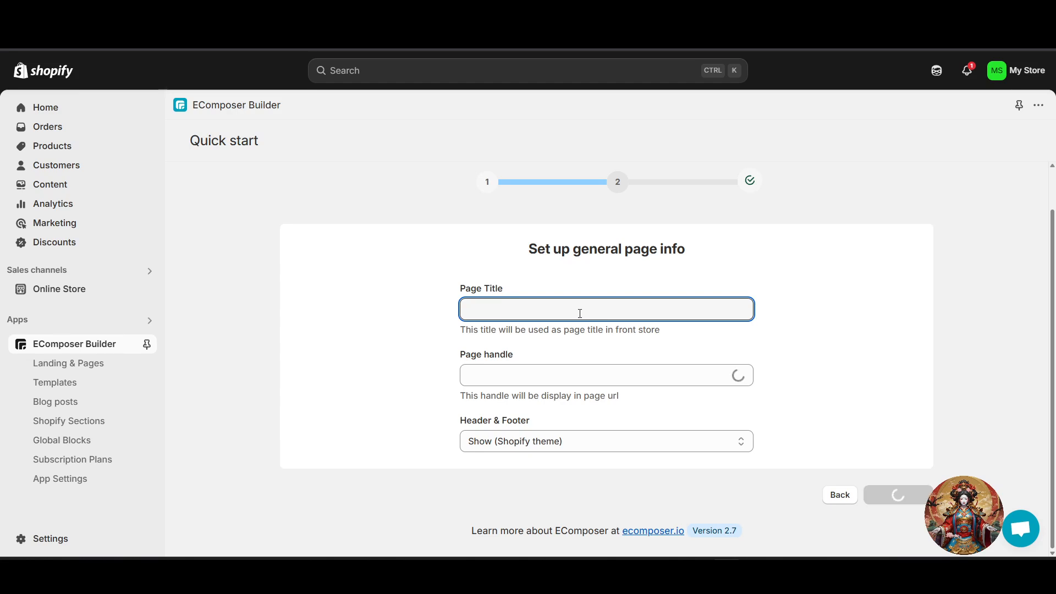
text(Testing pop)
click(837, 340)
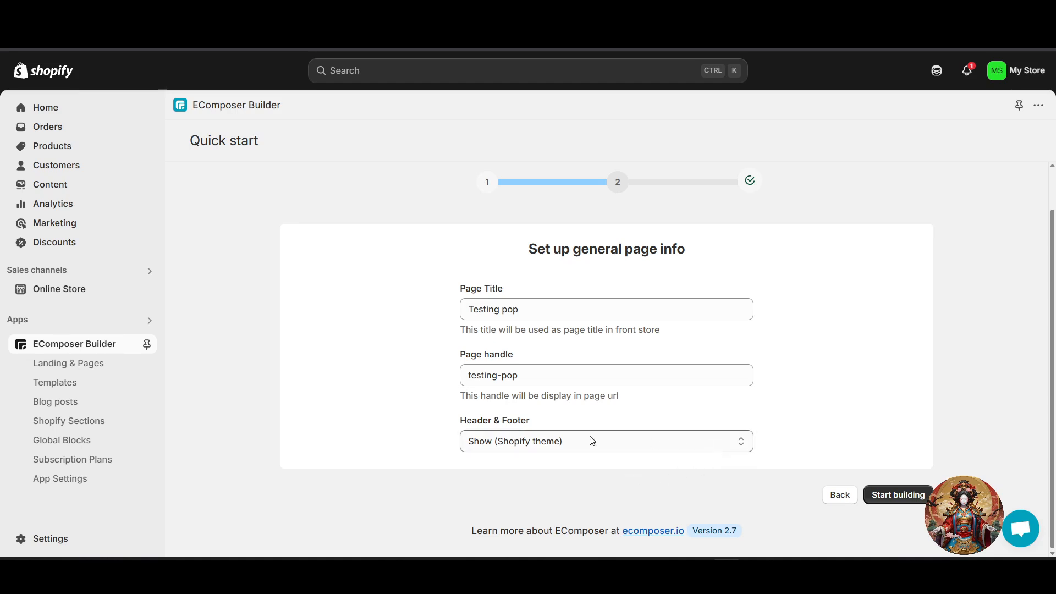
click(650, 447)
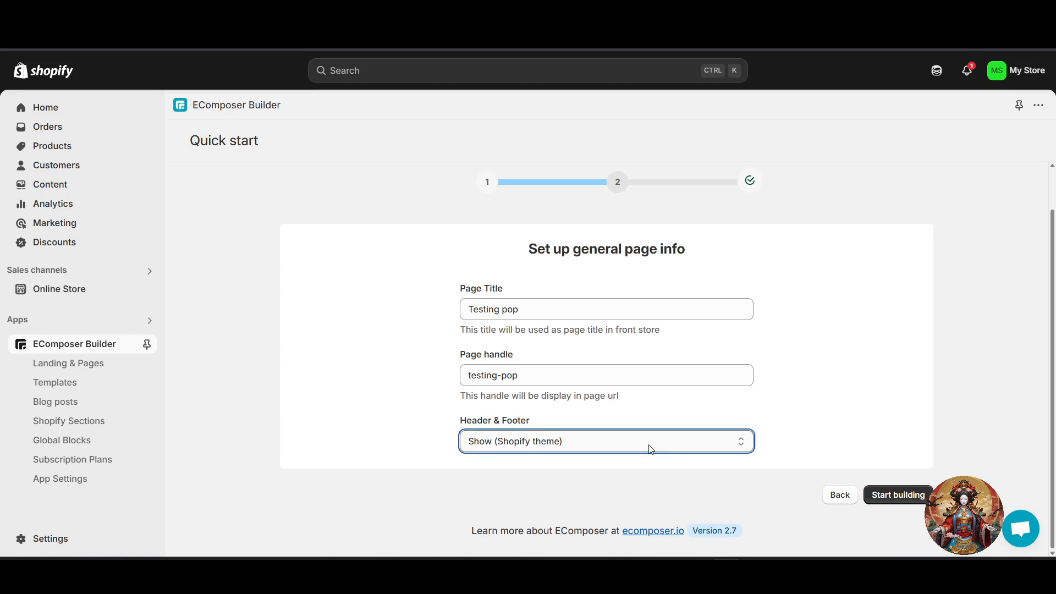
click(622, 480)
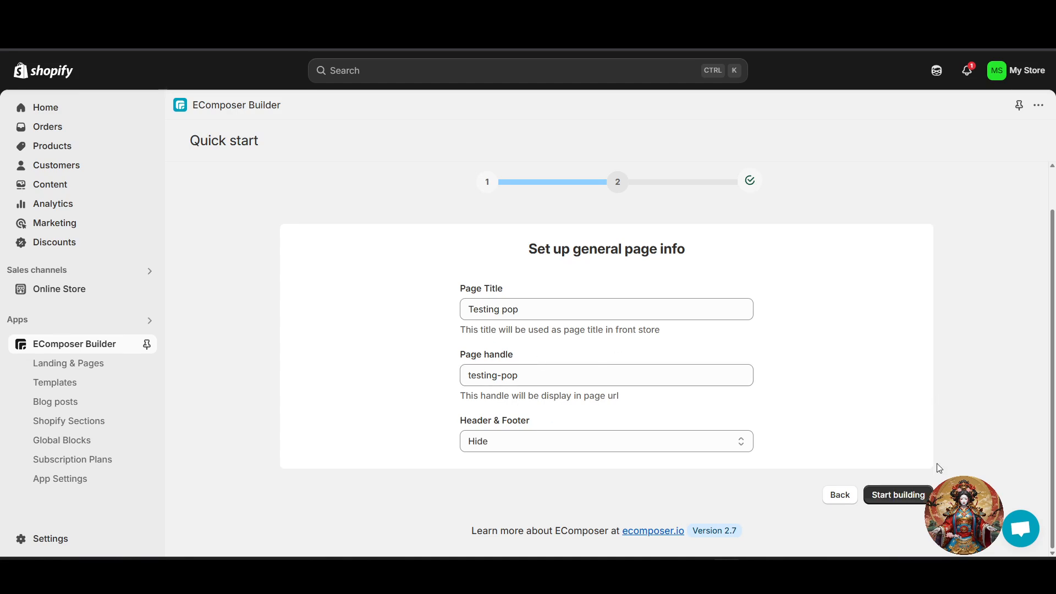
click(916, 491)
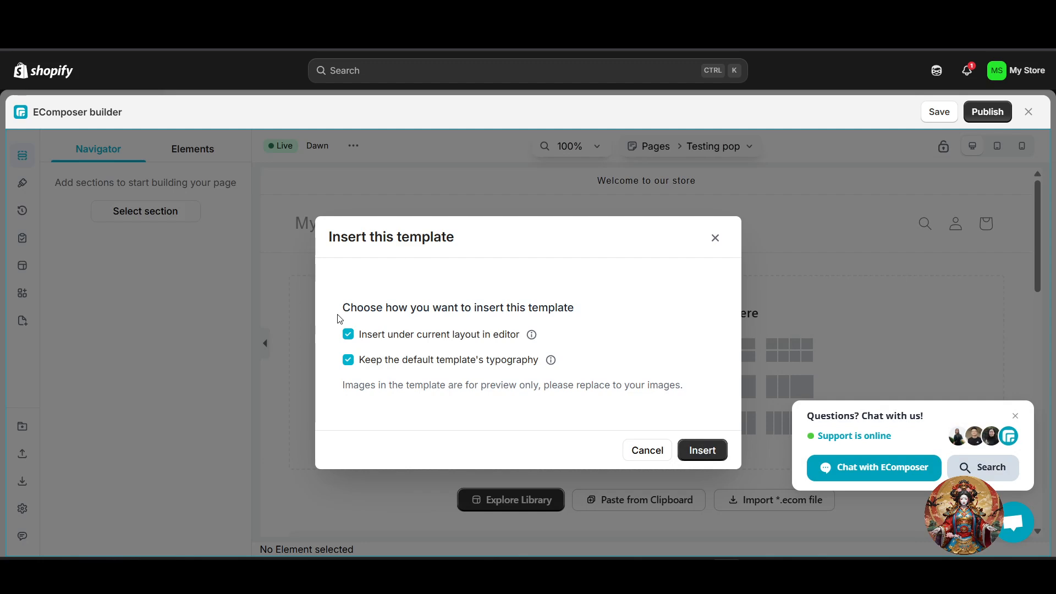
drag(339, 316, 581, 317)
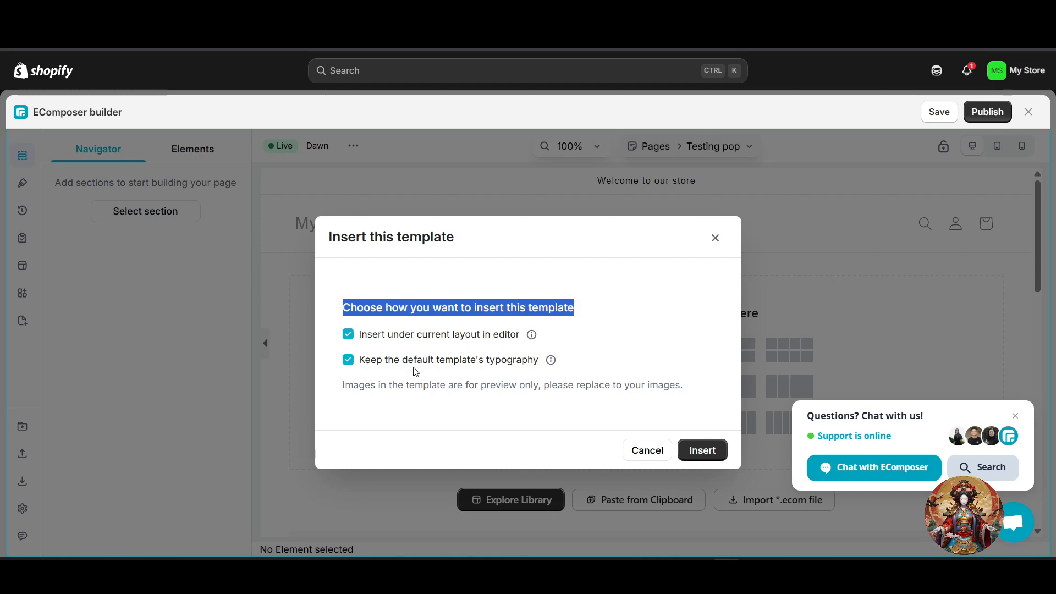
- Insert the water-flosser template with both options checked, adding its ten sections
click(711, 451)
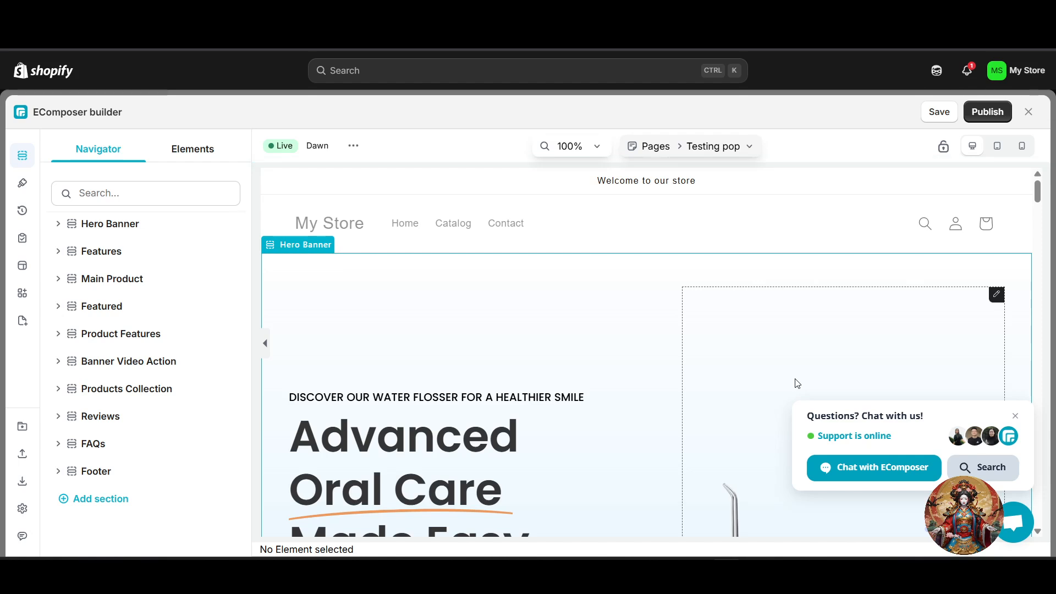
scroll(778, 352, down, 1)
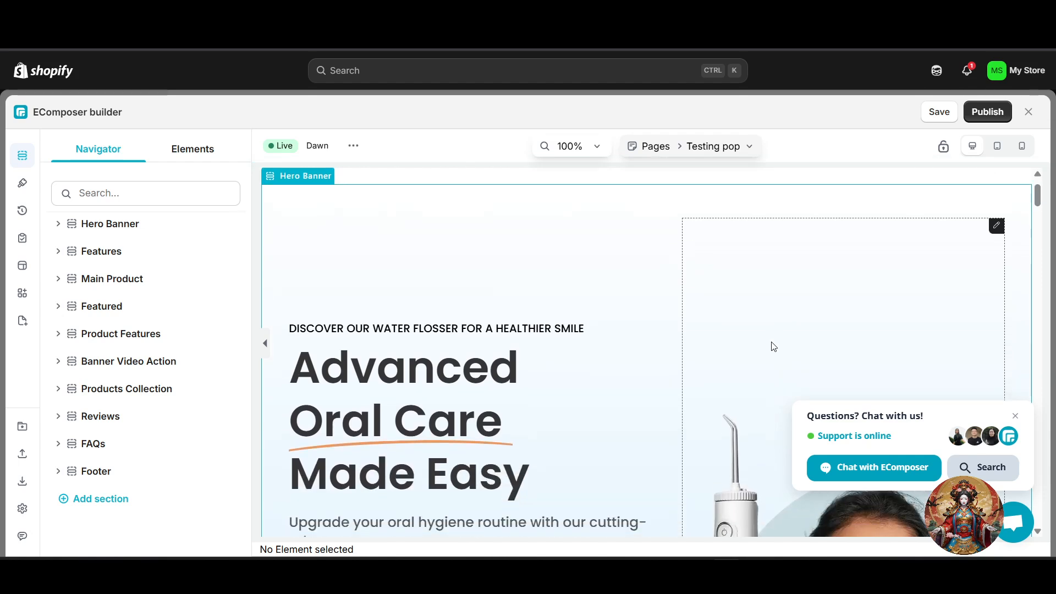
scroll(773, 346, up, 1)
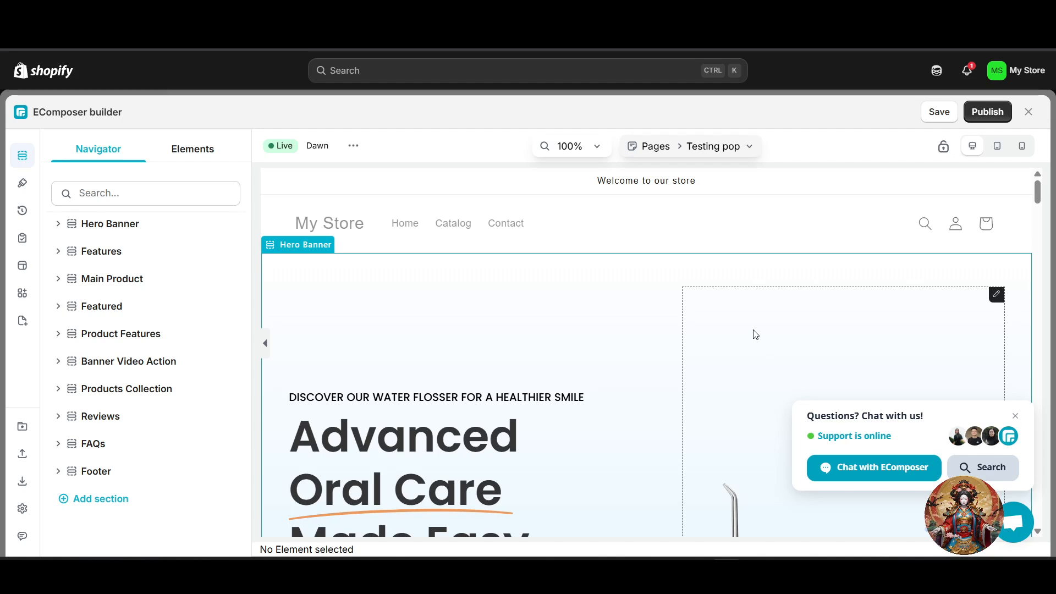
double_click(625, 412)
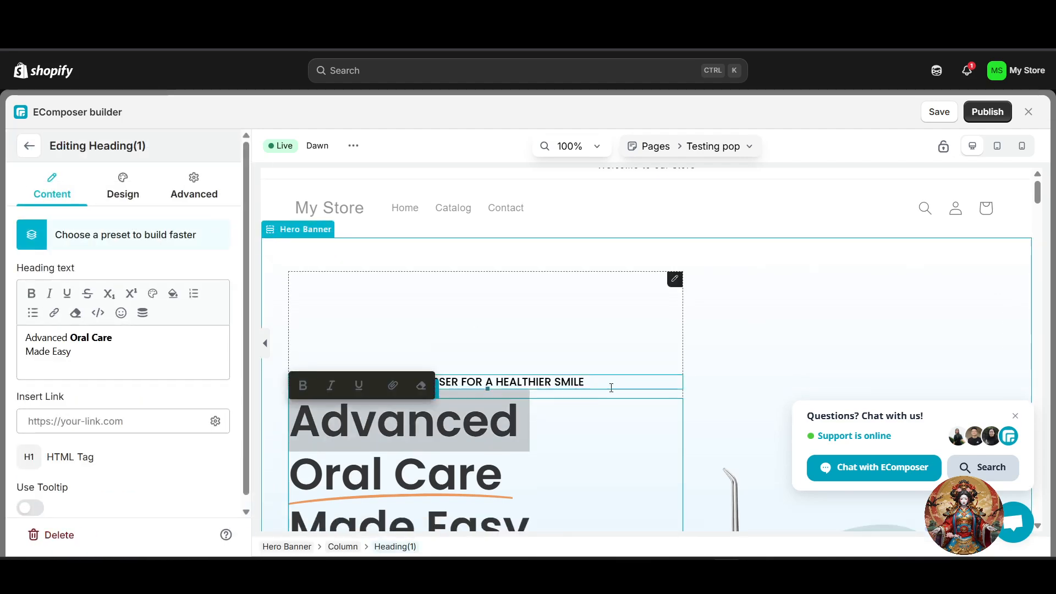
- Scroll through the inserted sections below the 'Advanced Oral Care Made Easy' hero
scroll(611, 388, down, 4)
scroll(566, 308, up, 1)
click(547, 326)
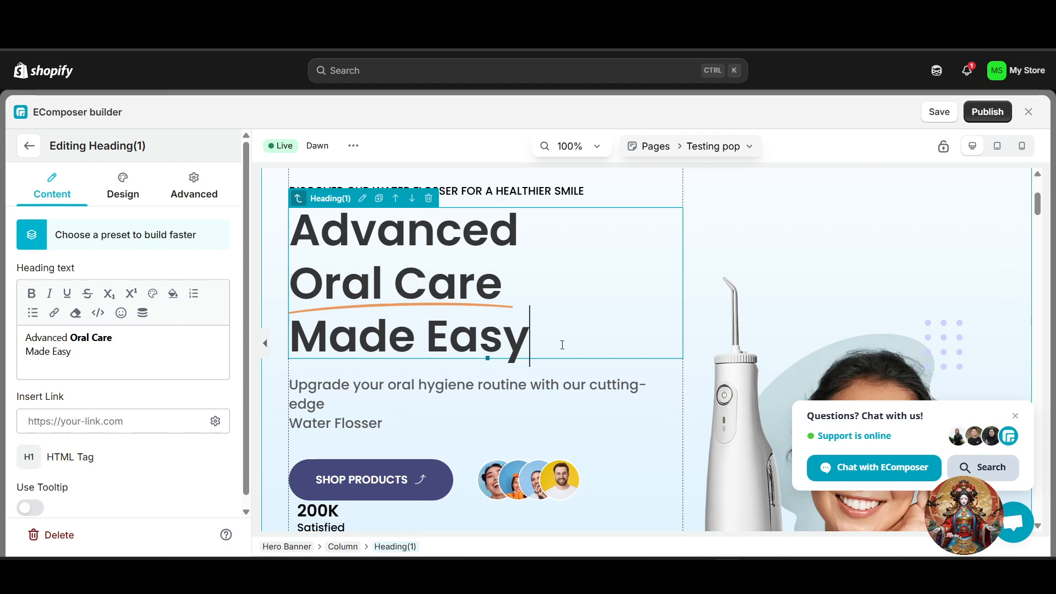
scroll(430, 368, down, 3)
scroll(430, 369, down, 6)
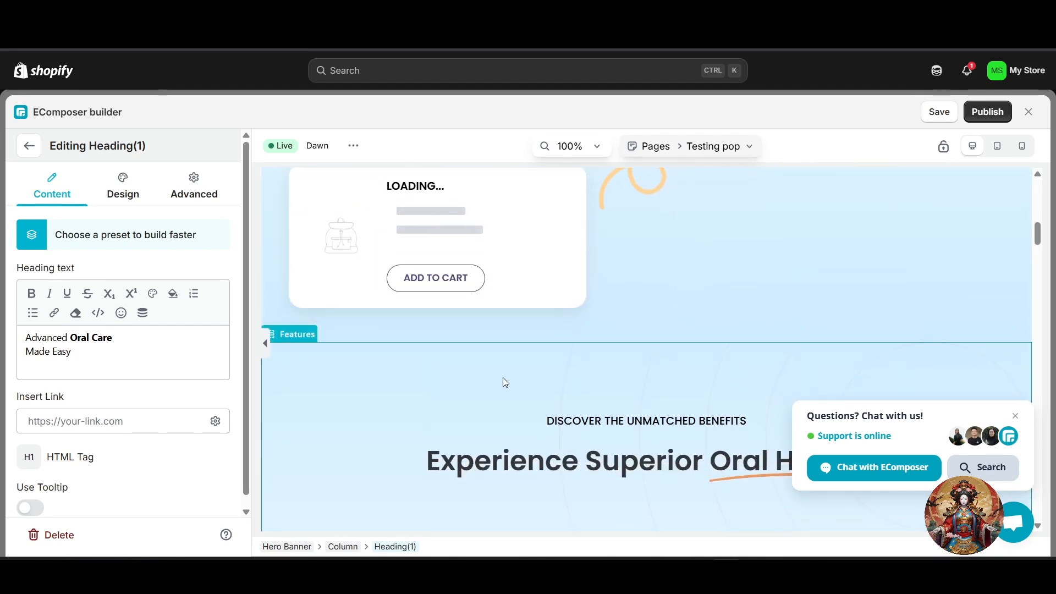
scroll(463, 334, up, 2)
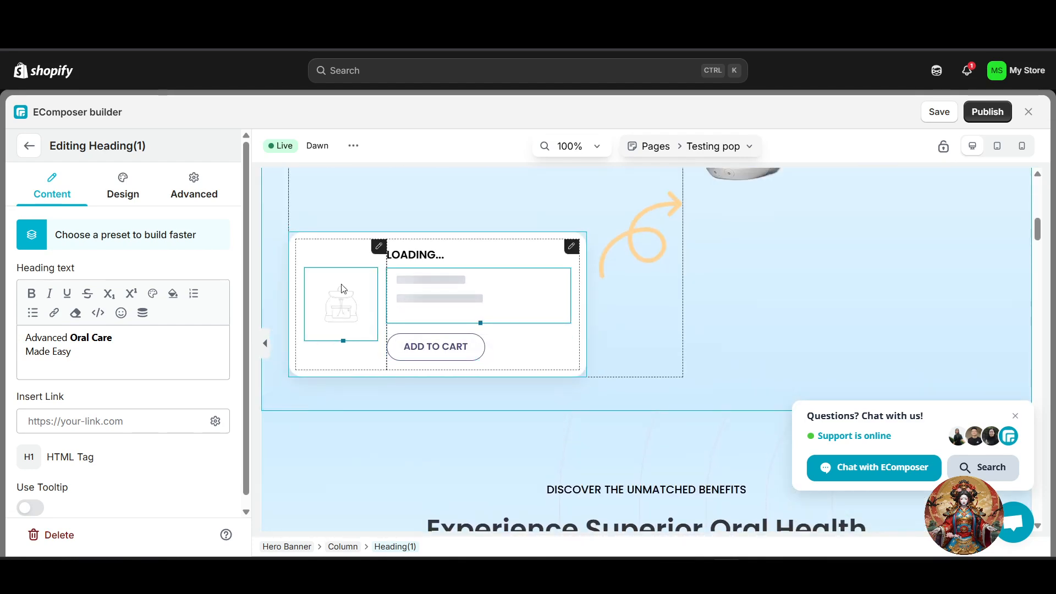
scroll(576, 453, down, 15)
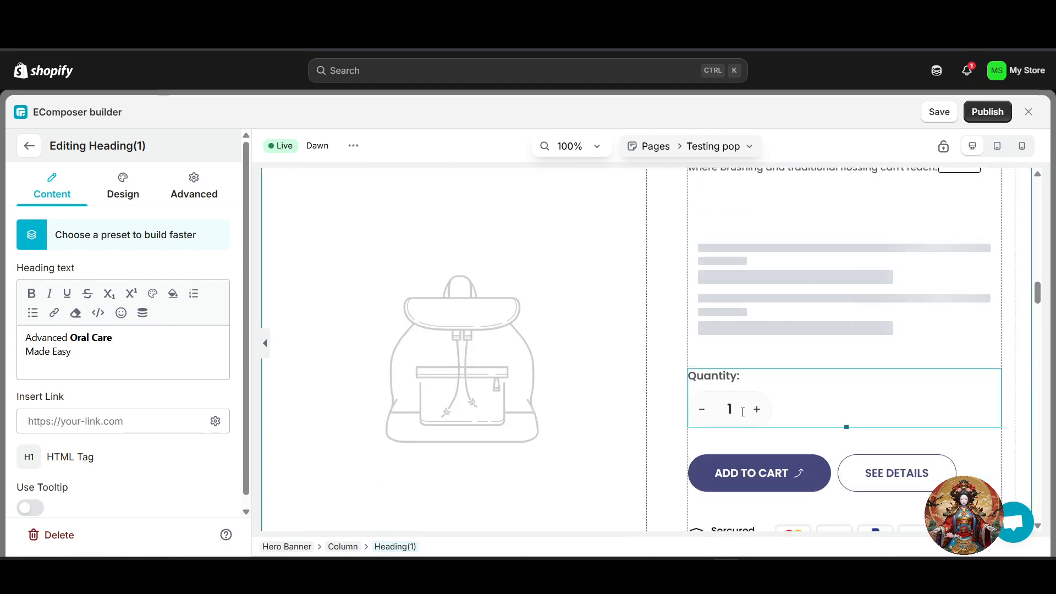
scroll(742, 439, down, 5)
scroll(742, 440, down, 11)
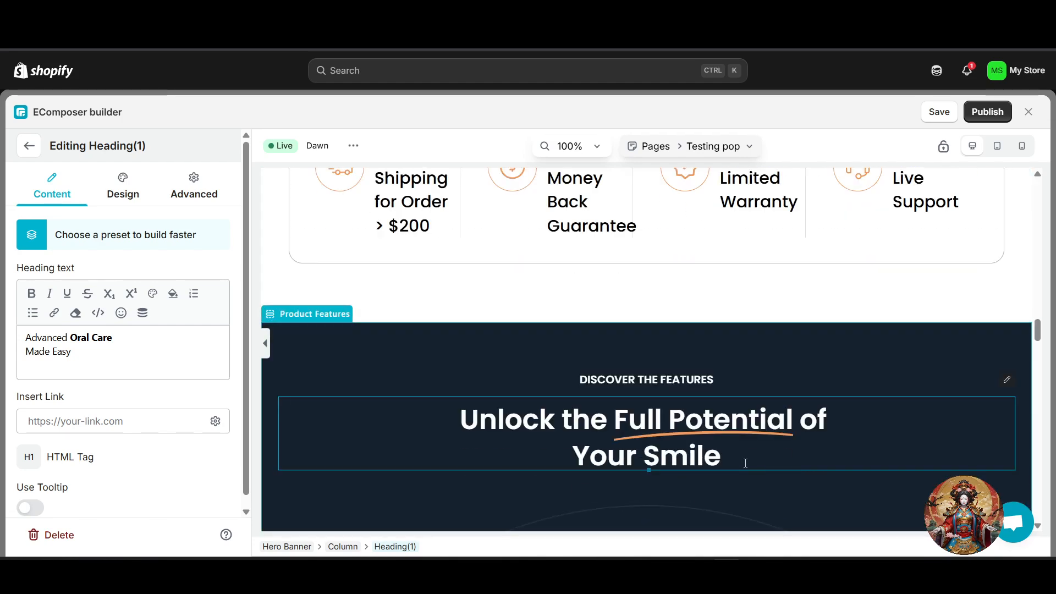
scroll(744, 467, up, 5)
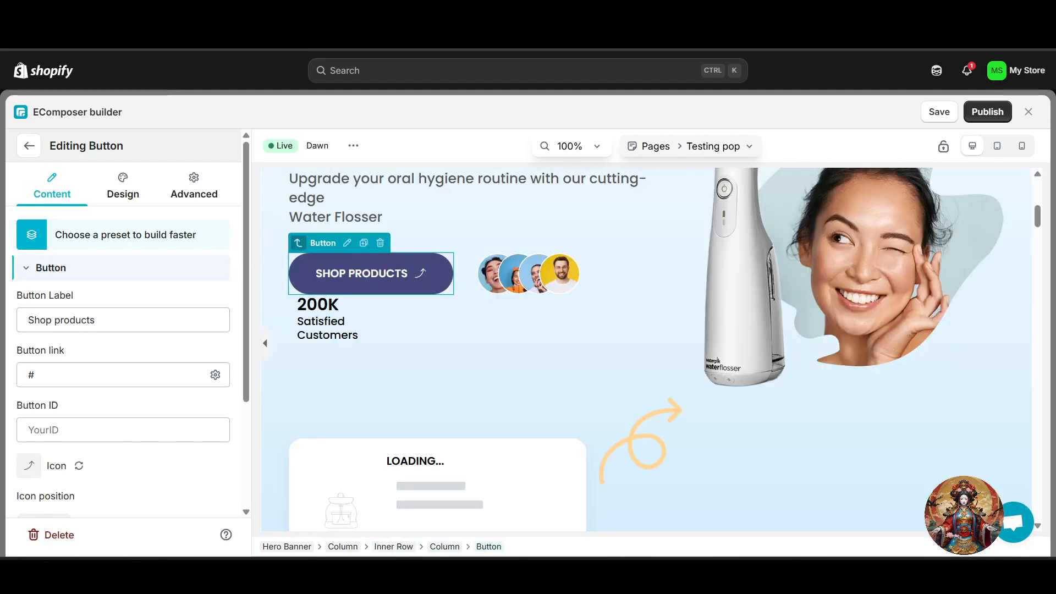
scroll(594, 322, up, 7)
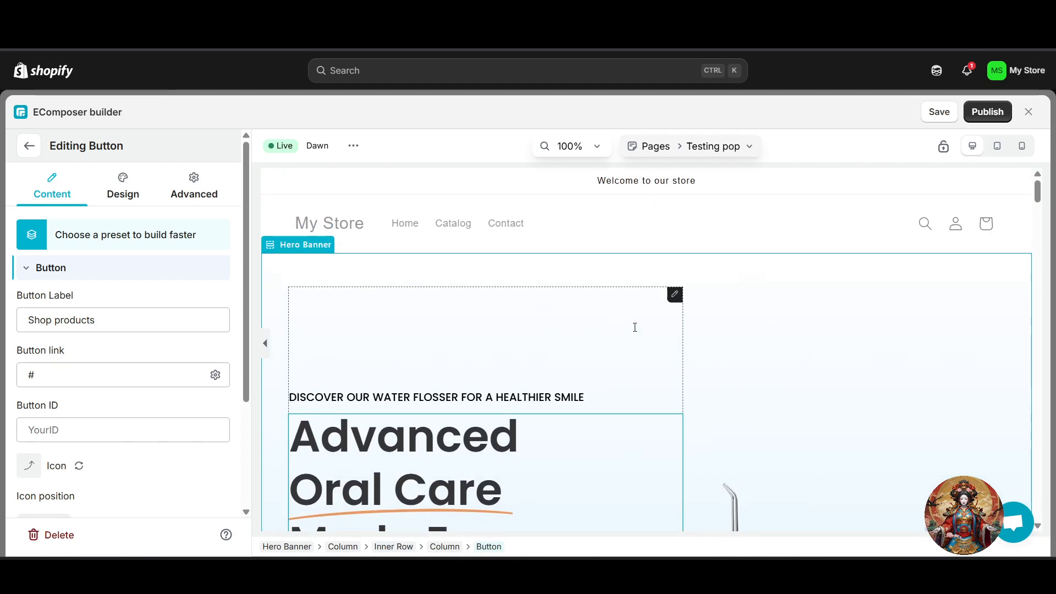
- Select the hero's Shop products button to show its Editing Button settings
scroll(512, 341, down, 6)
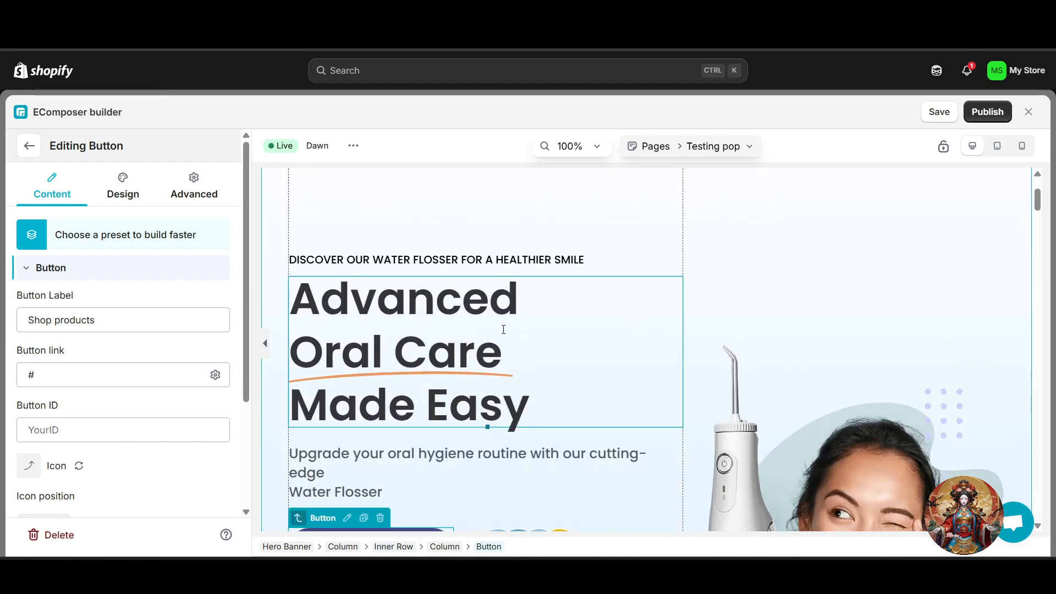
scroll(500, 327, down, 2)
scroll(501, 328, up, 5)
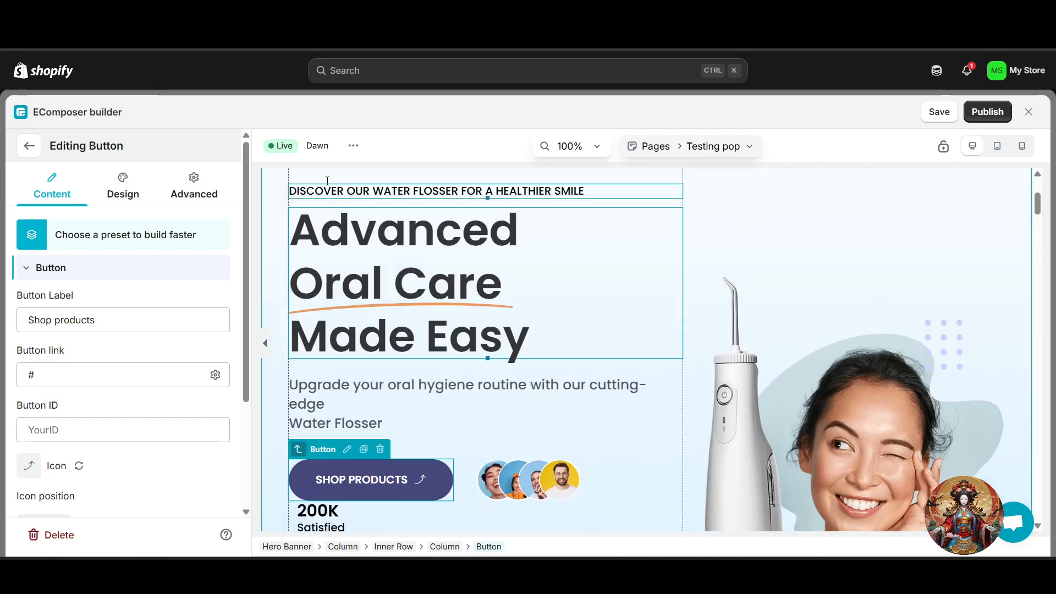
scroll(478, 426, down, 2)
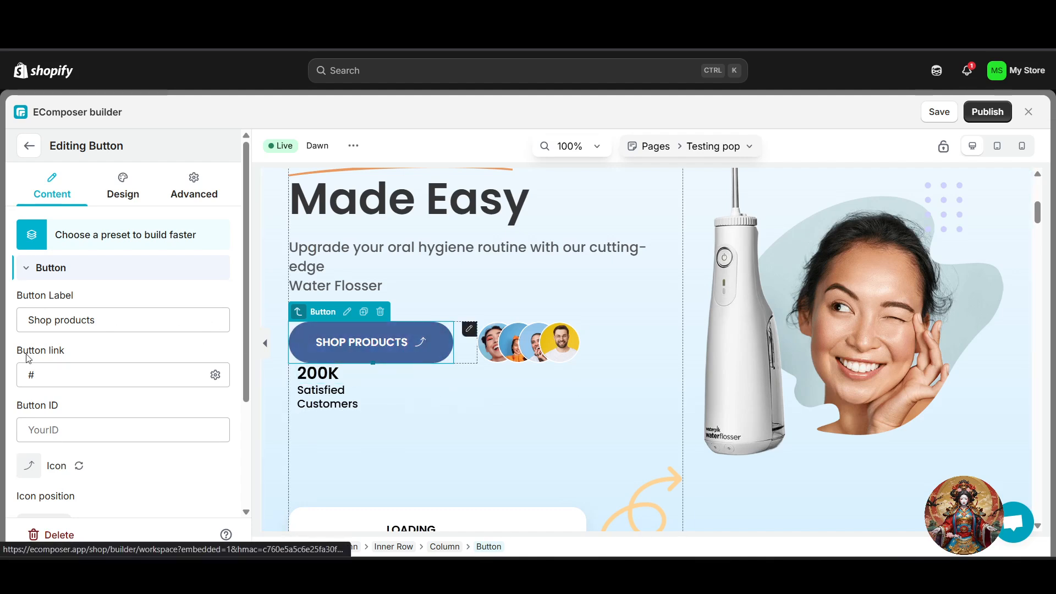
click(137, 326)
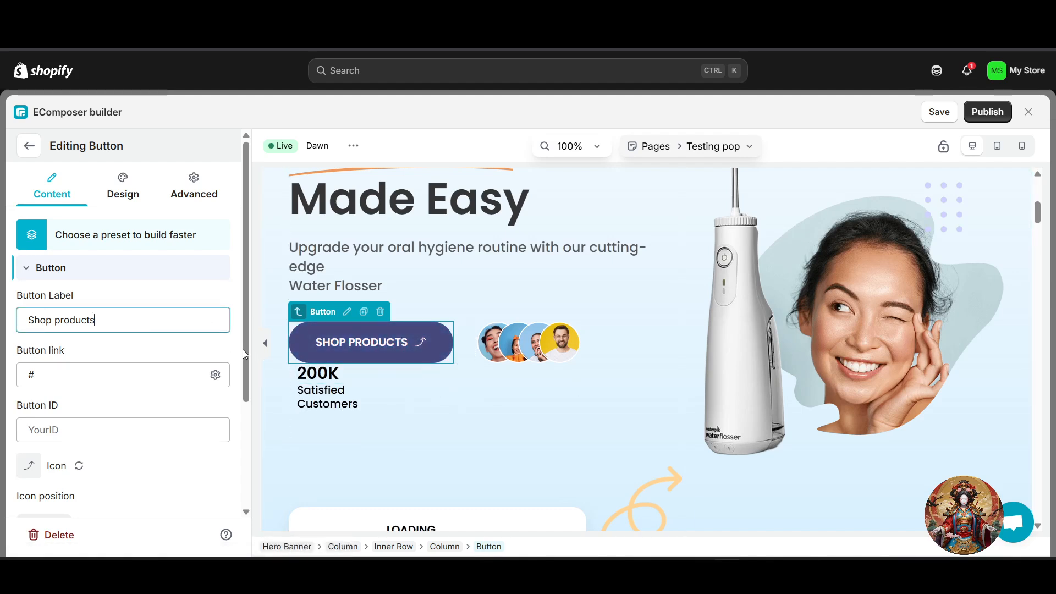
click(388, 352)
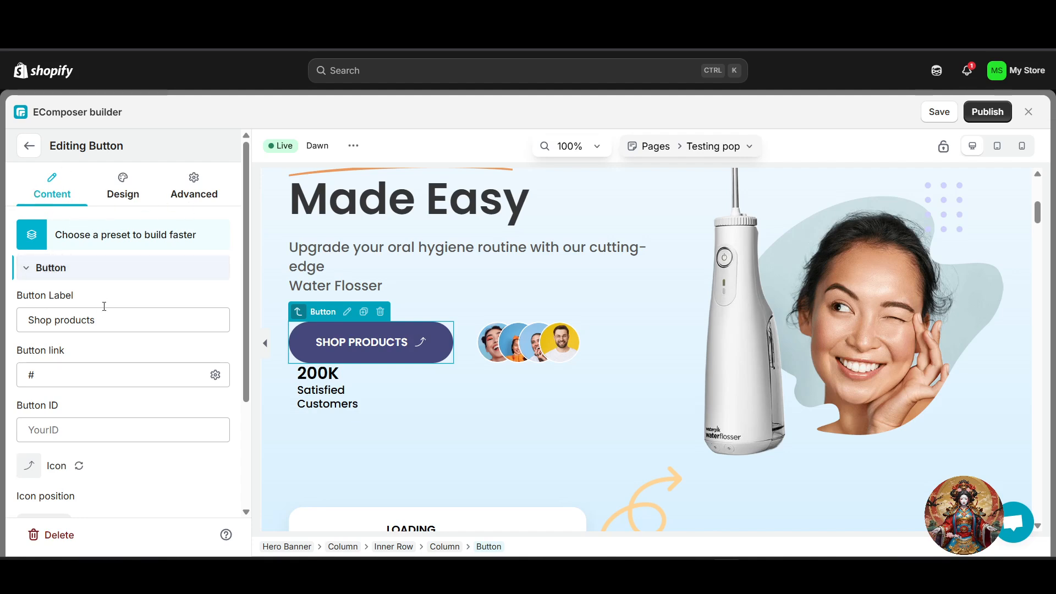
- Reduce the button's icon spacing to 3px so the icon sits beside the label
scroll(106, 357, down, 1)
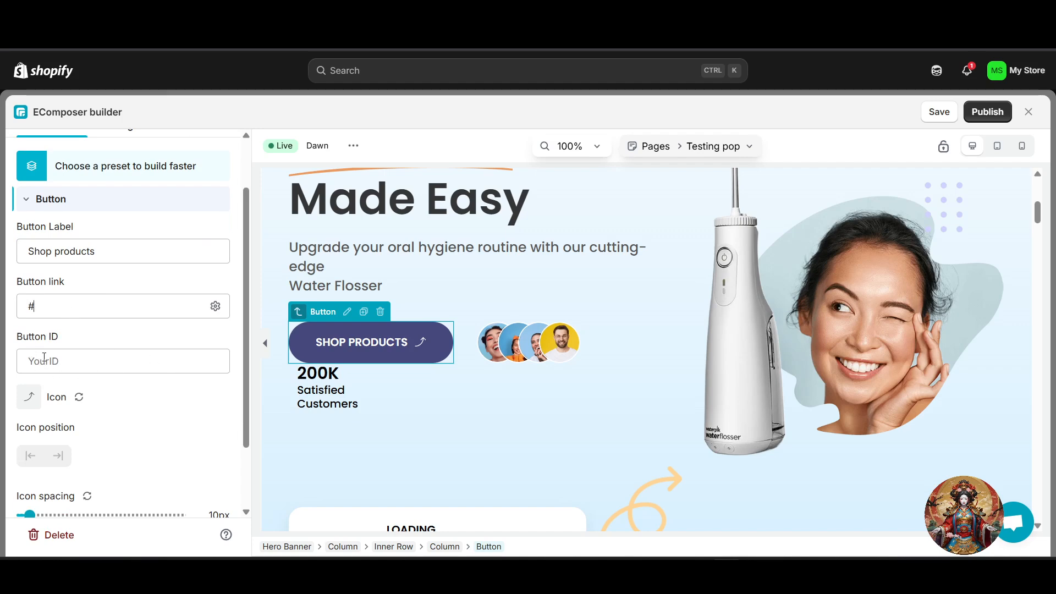
scroll(72, 396, down, 1)
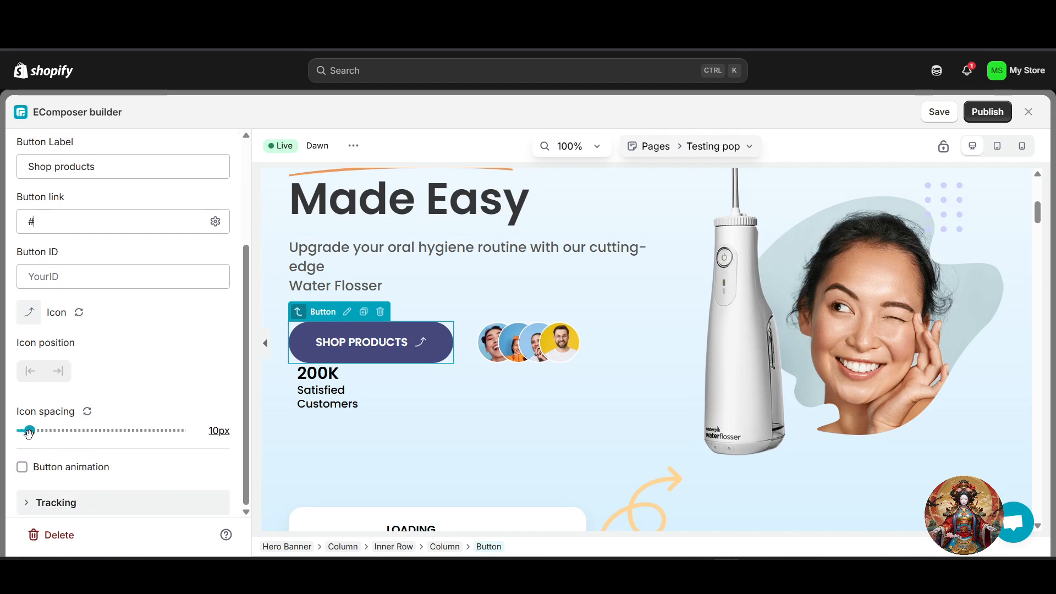
mouse_move(28, 432)
mouse_down()
mouse_move(49, 432)
mouse_move(24, 431)
mouse_up()
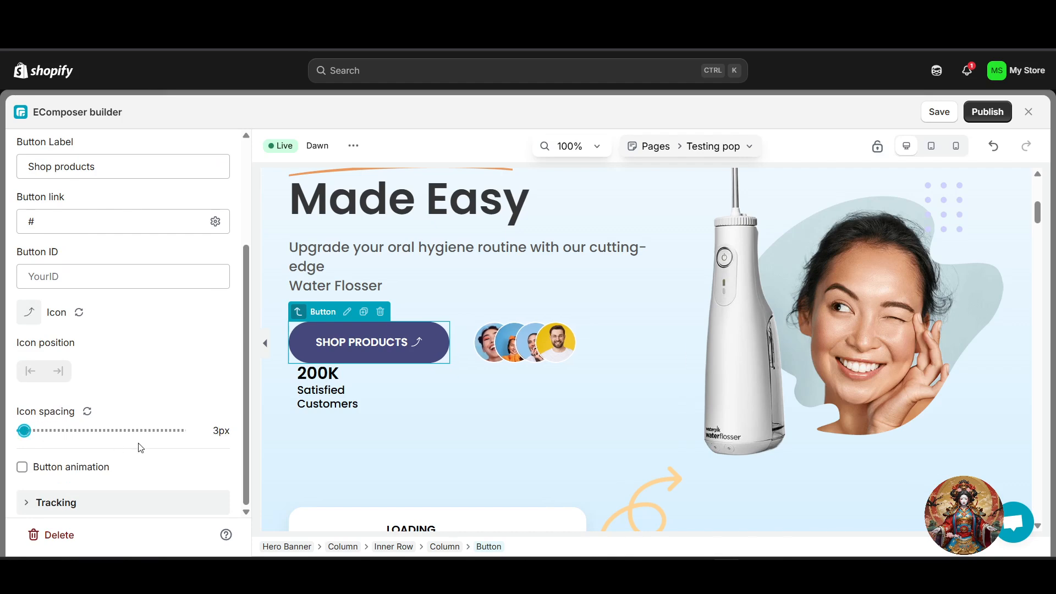
scroll(142, 424, up, 1)
scroll(142, 423, up, 1)
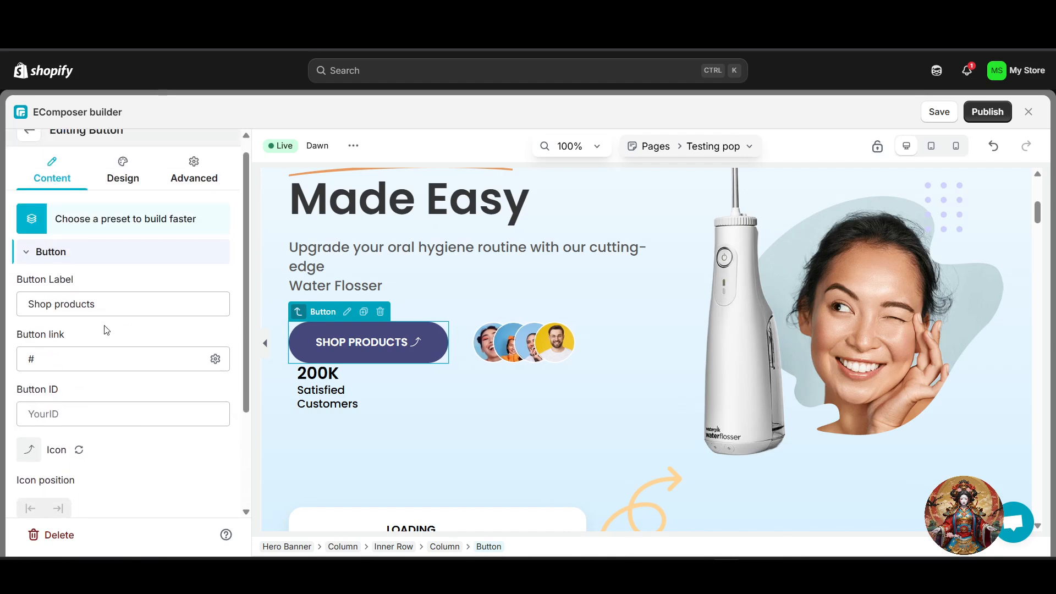
click(109, 172)
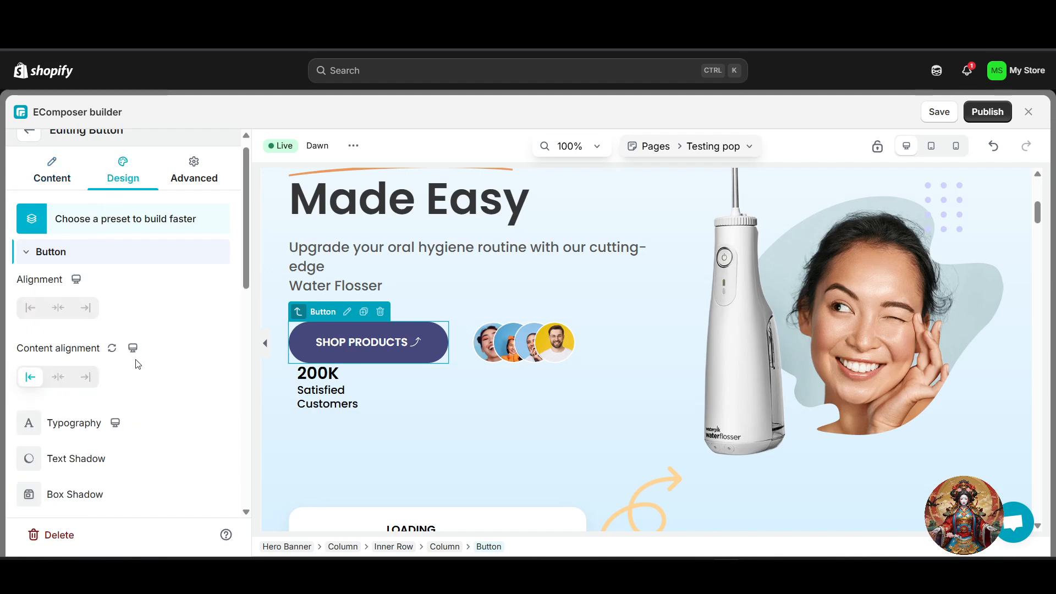
- Change the Shop products button's animation effect to Fade In
scroll(137, 365, down, 1)
scroll(127, 426, down, 5)
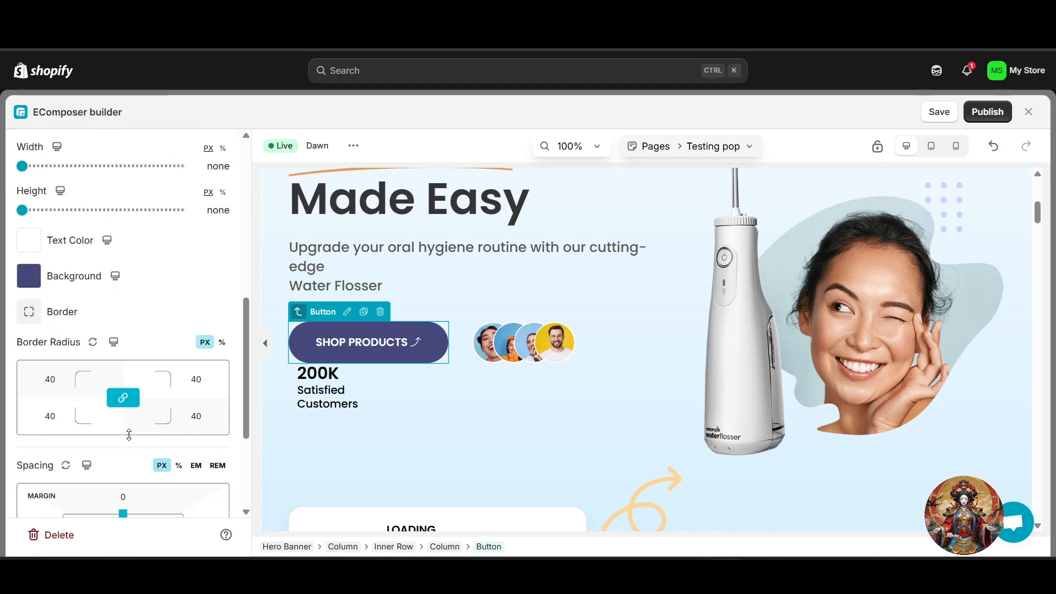
scroll(128, 435, down, 4)
scroll(144, 468, up, 2)
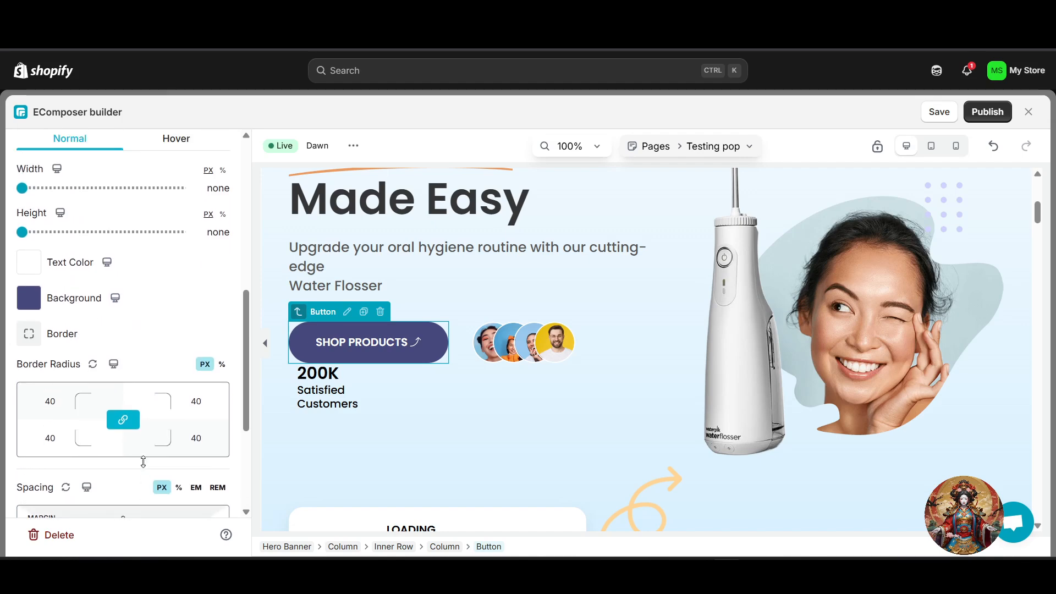
scroll(132, 469, down, 3)
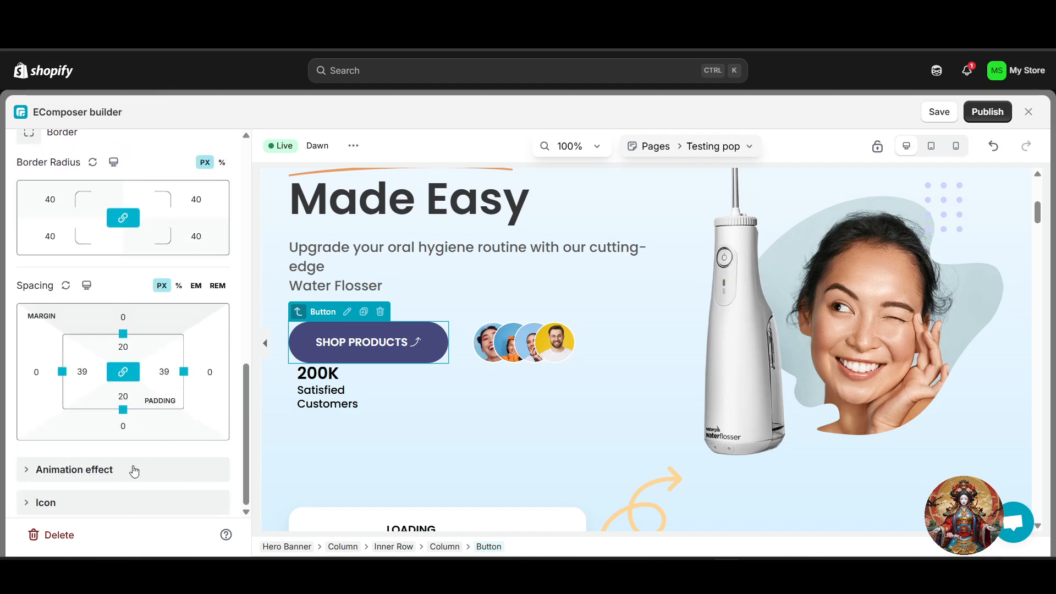
click(92, 482)
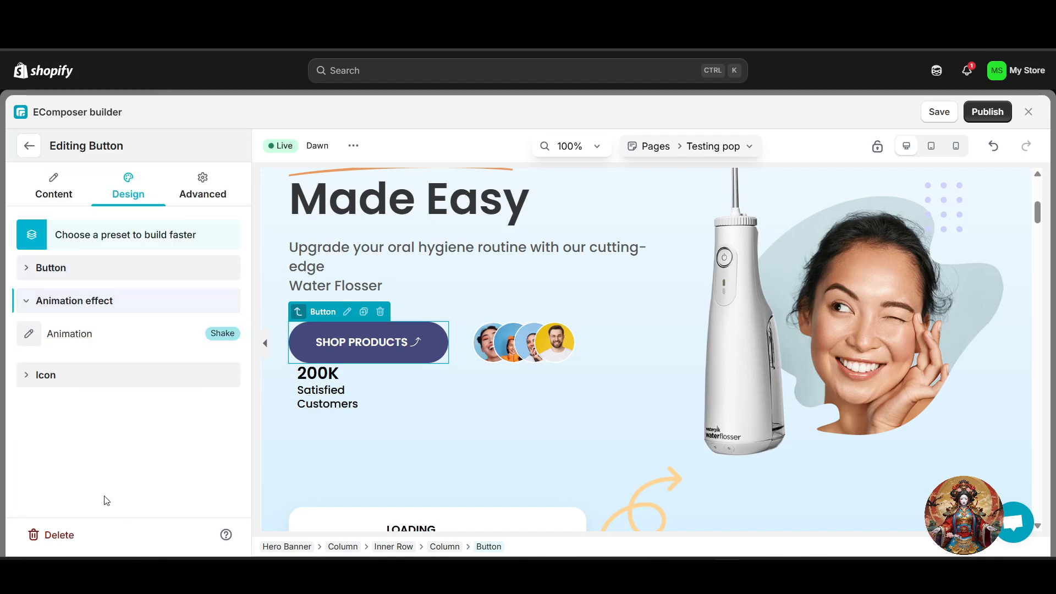
click(39, 341)
click(69, 400)
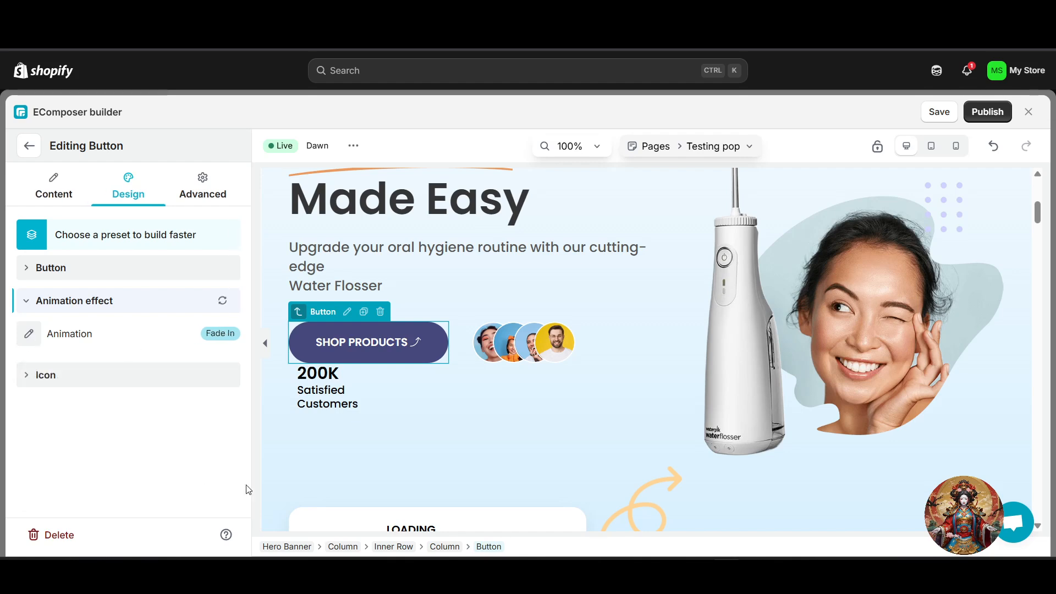
- Check the button's icon style, label and link, then select the hero water-flosser image
click(51, 384)
scroll(148, 440, down, 3)
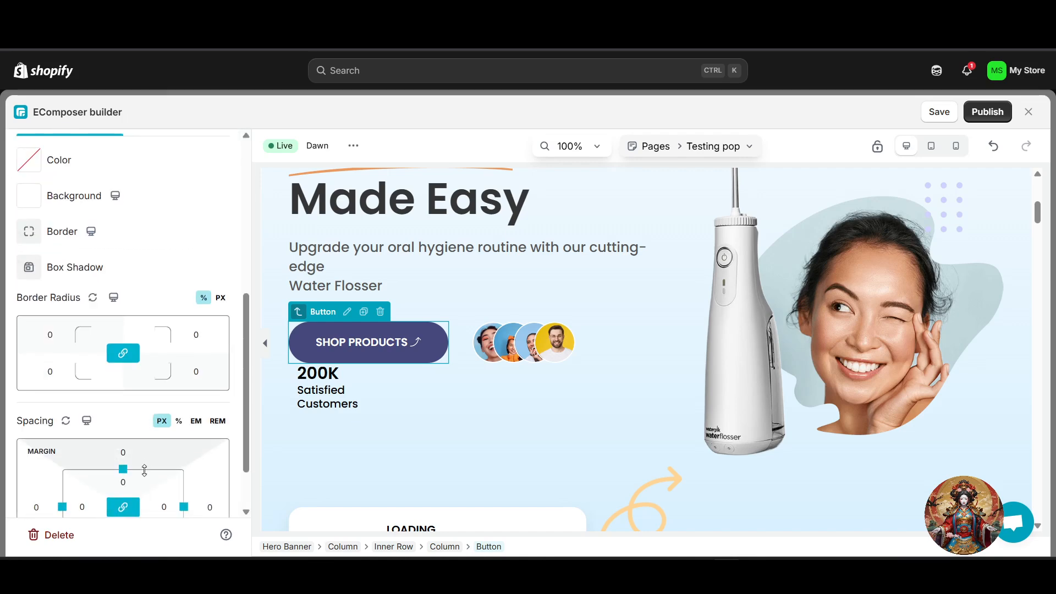
scroll(141, 472, up, 5)
scroll(147, 471, down, 3)
scroll(148, 451, up, 5)
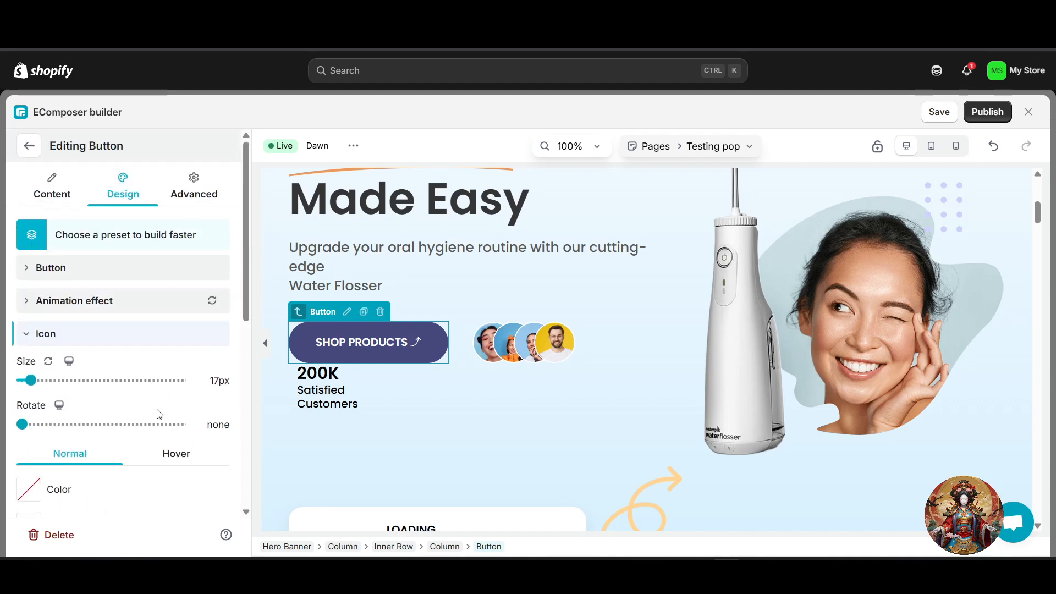
click(53, 186)
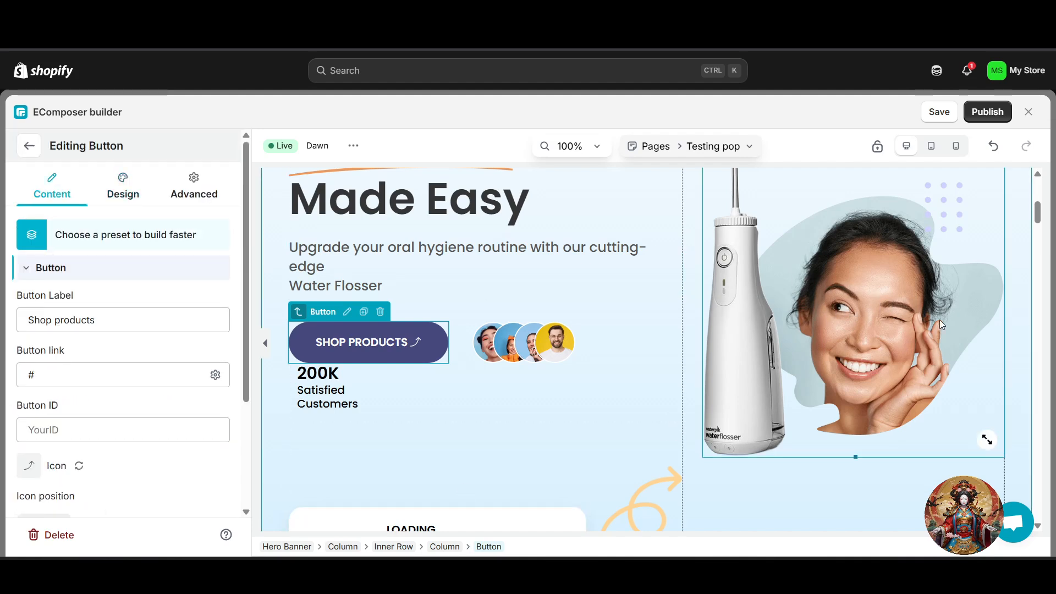
scroll(942, 341, up, 2)
click(930, 357)
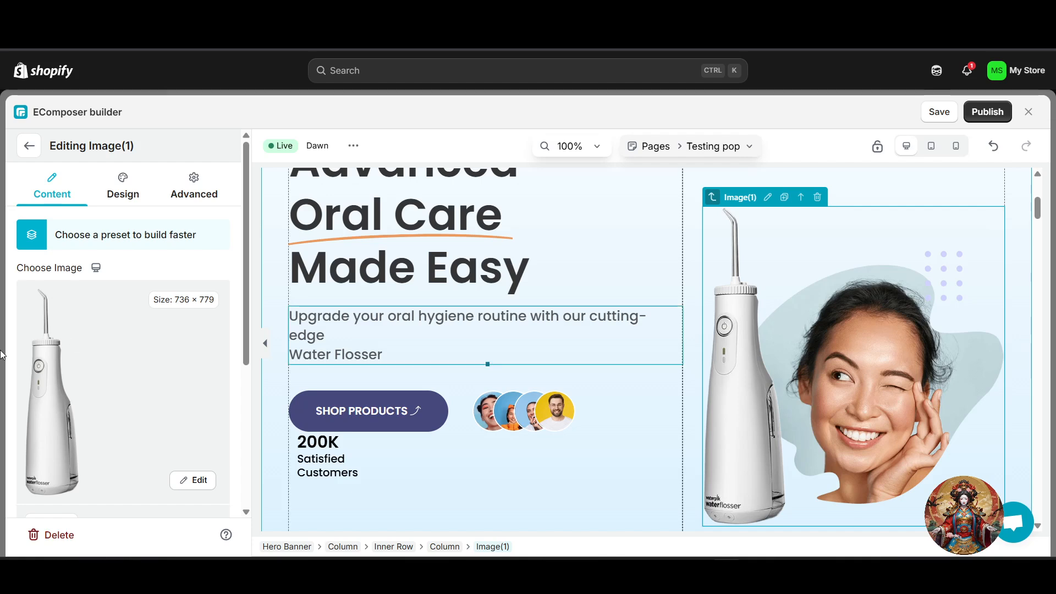
- Toggle the hero image's Enable Overlay on and back off, then select the Advanced Oral Care Made Easy heading
scroll(88, 418, down, 3)
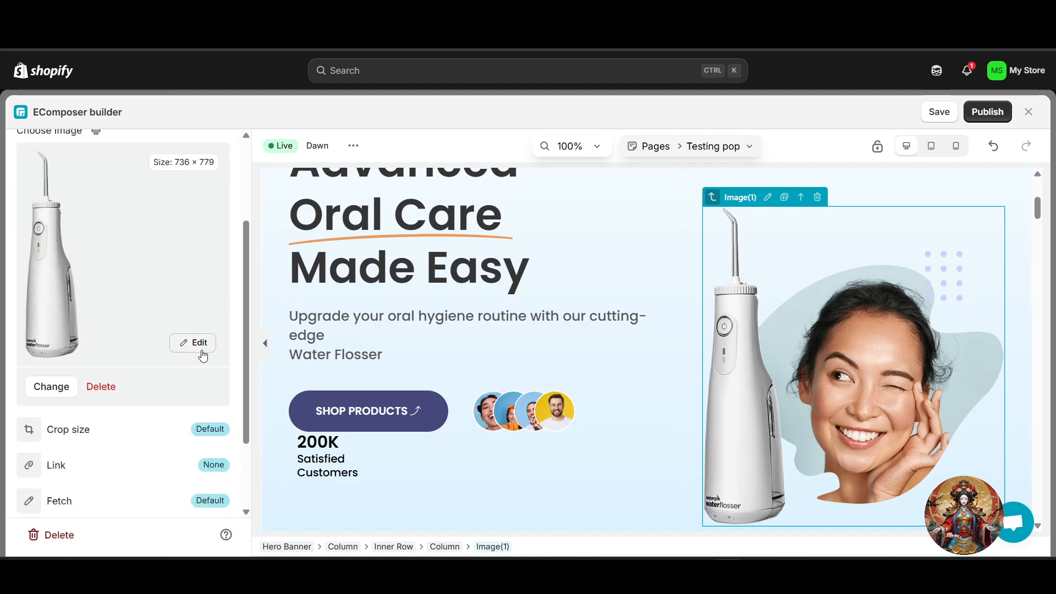
scroll(149, 396, down, 2)
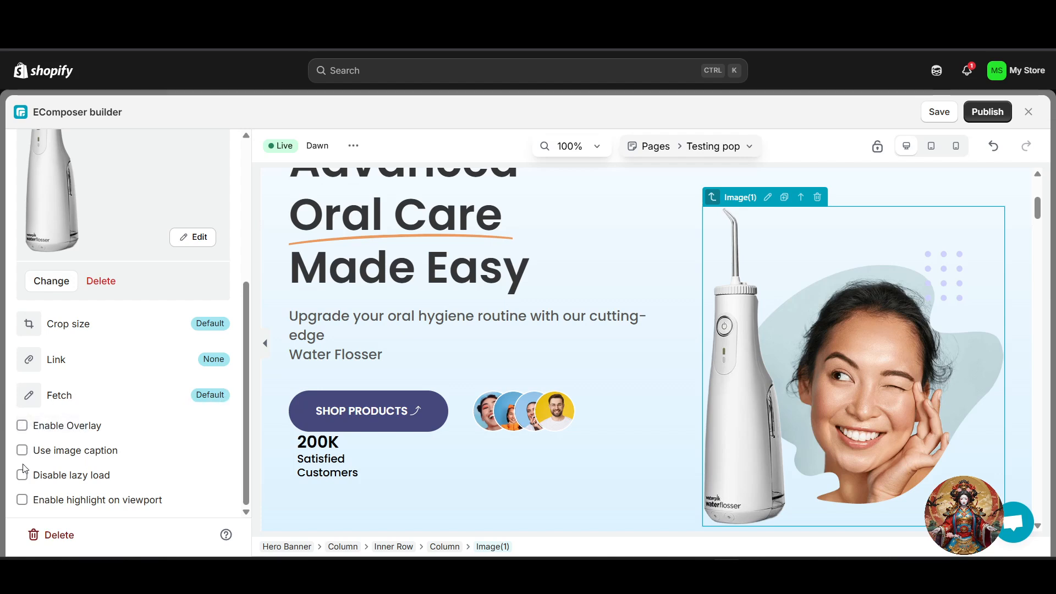
click(22, 426)
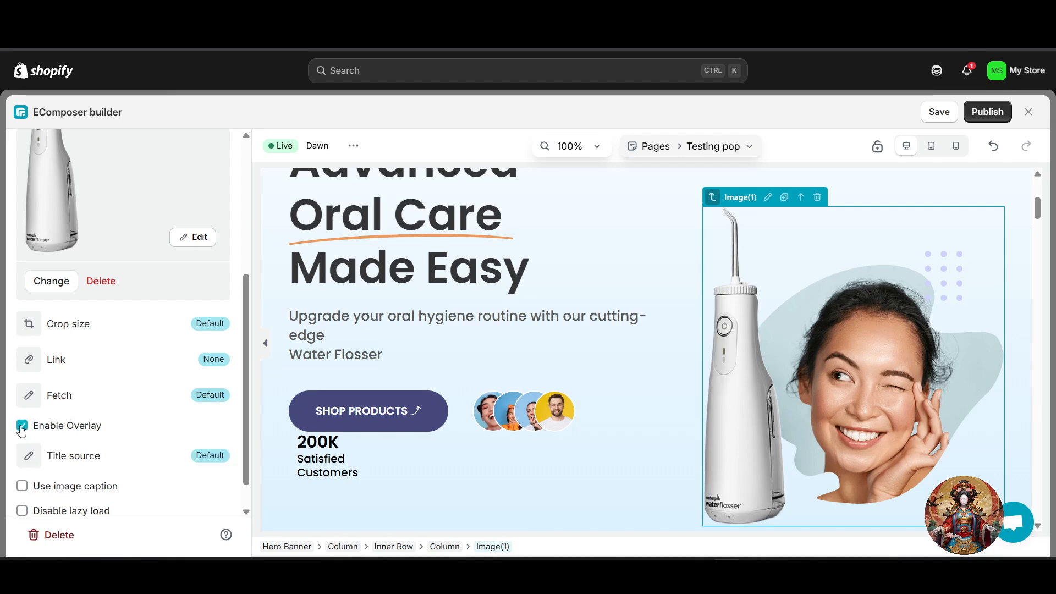
click(22, 426)
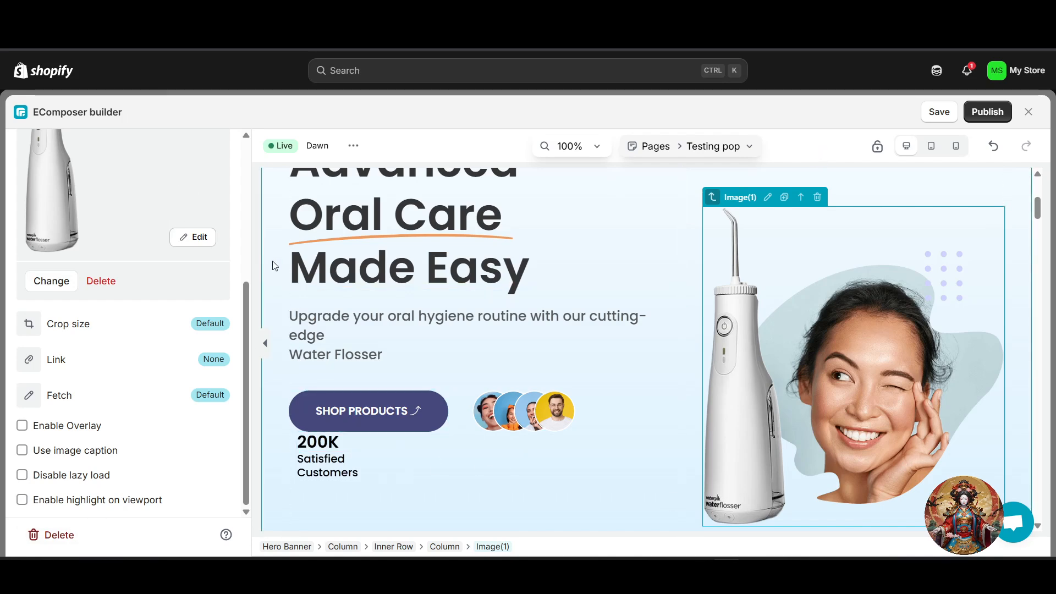
click(620, 235)
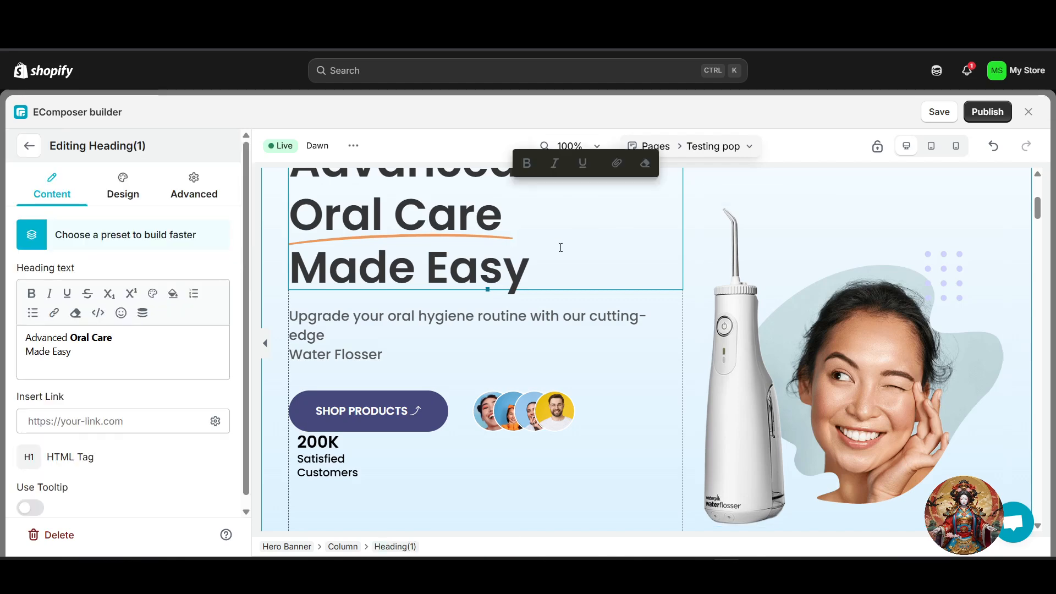
- Show the heading's Advanced settings for spacing, width and position
click(216, 190)
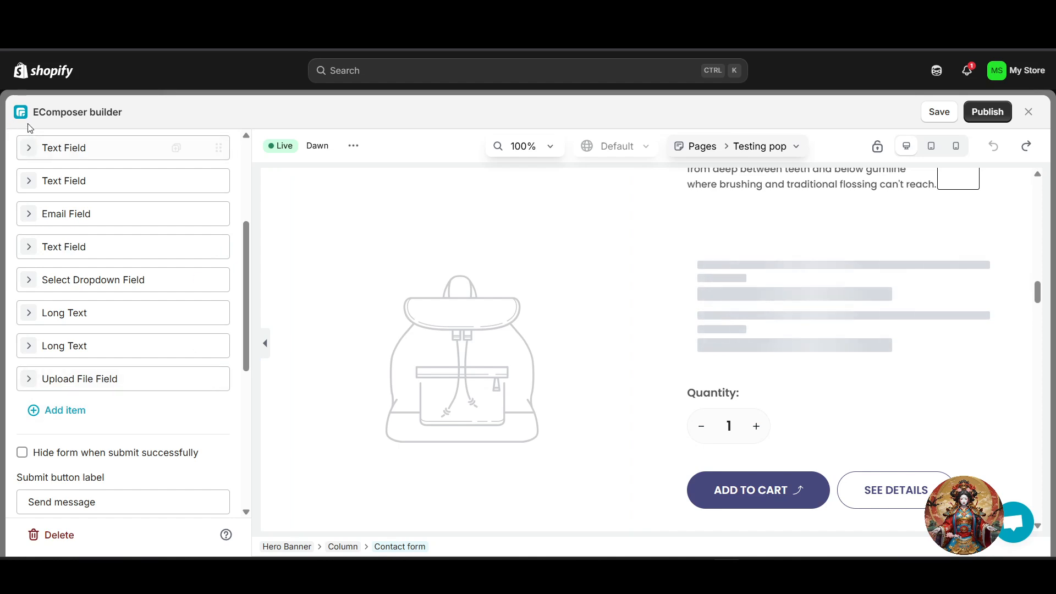
- Drag a Contact Form element into the dark features section below Fast and Convenient Charging
click(323, 213)
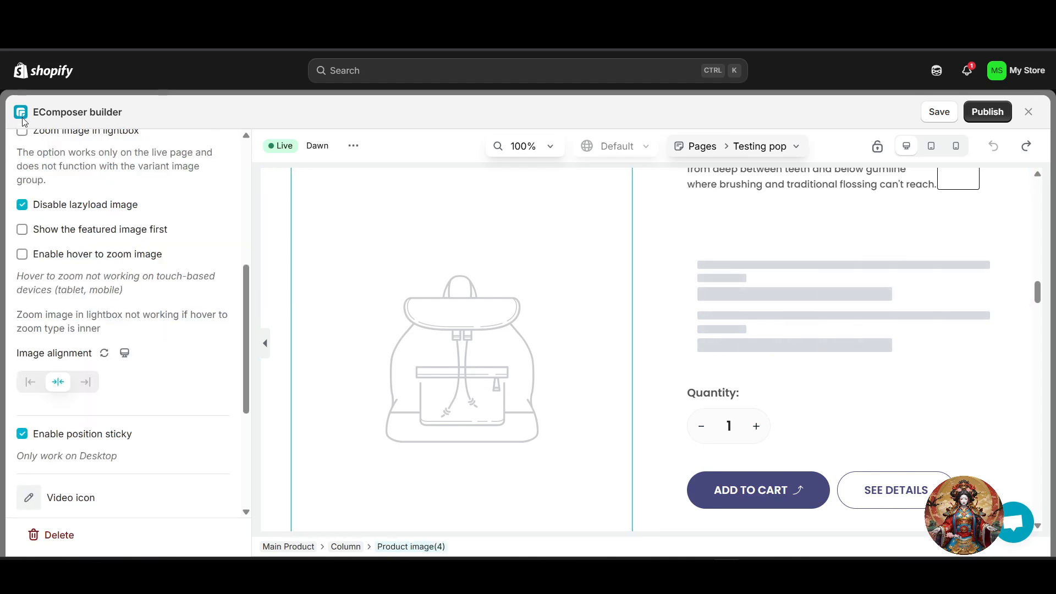
scroll(466, 284, down, 3)
scroll(151, 323, up, 5)
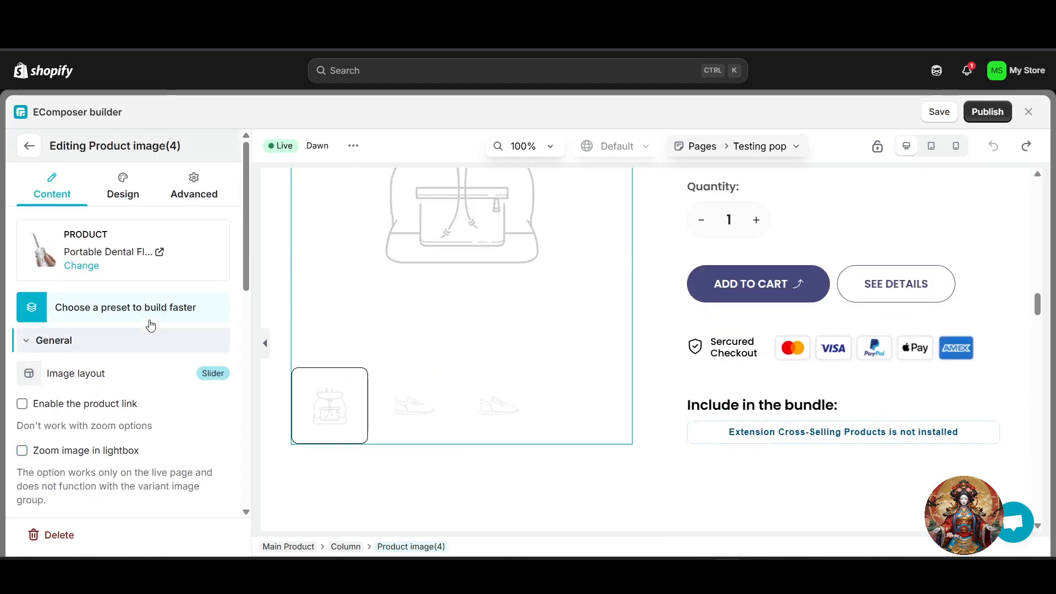
click(33, 148)
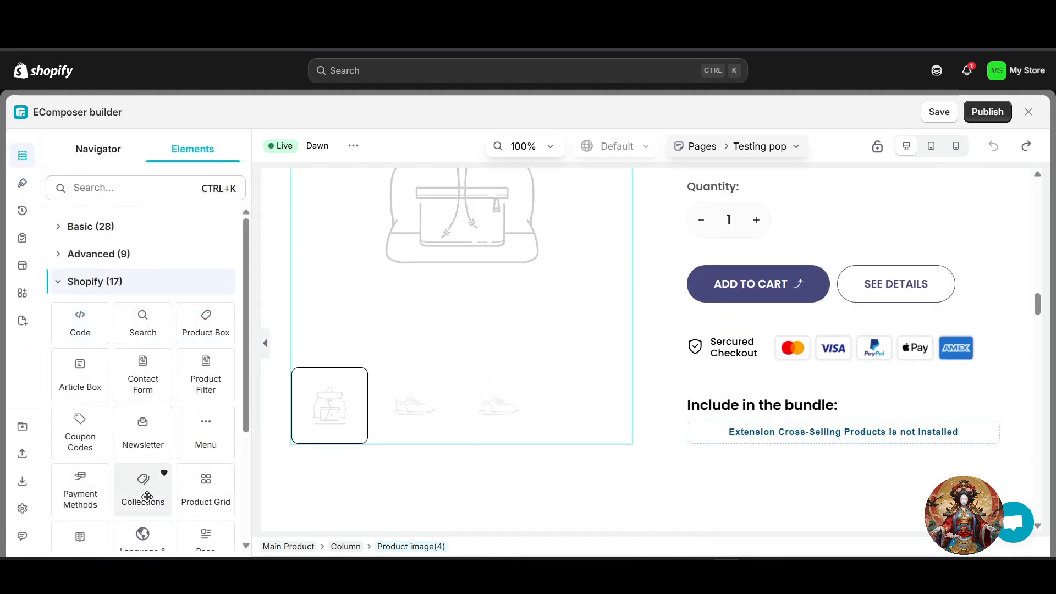
scroll(862, 367, down, 15)
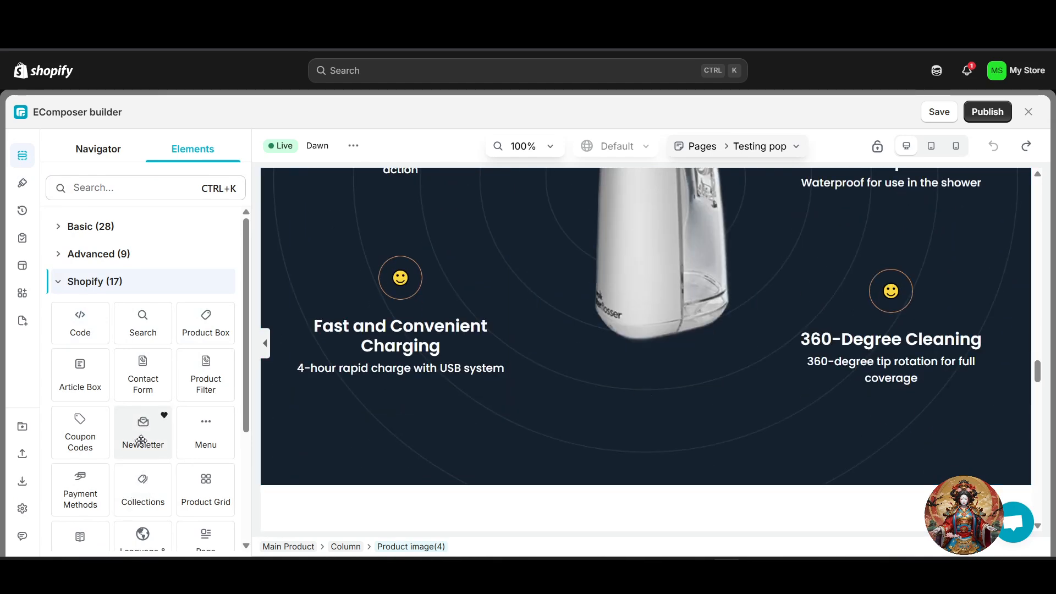
scroll(181, 440, down, 2)
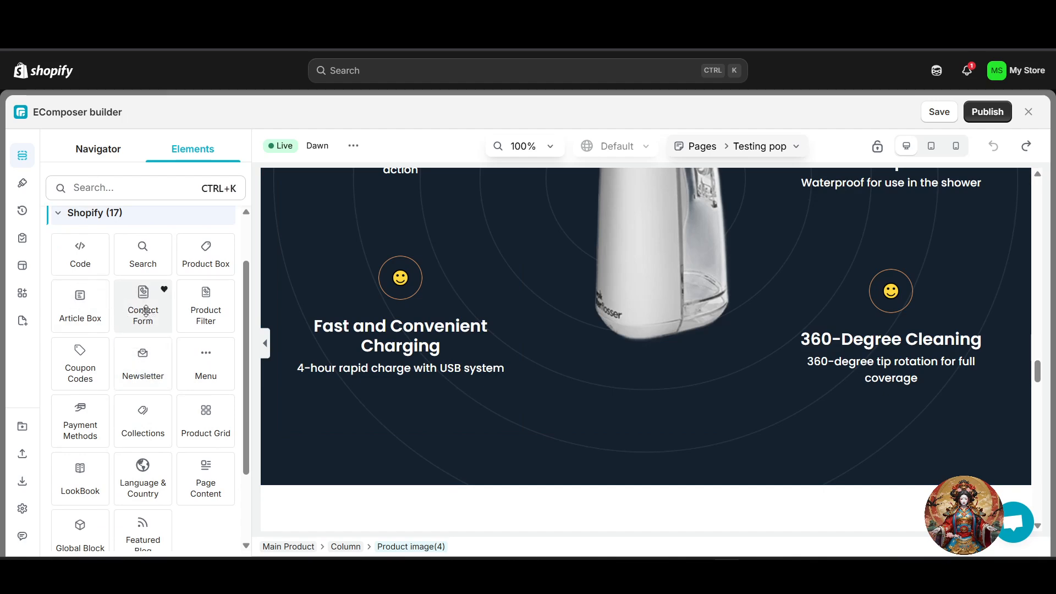
drag(144, 308, 599, 426)
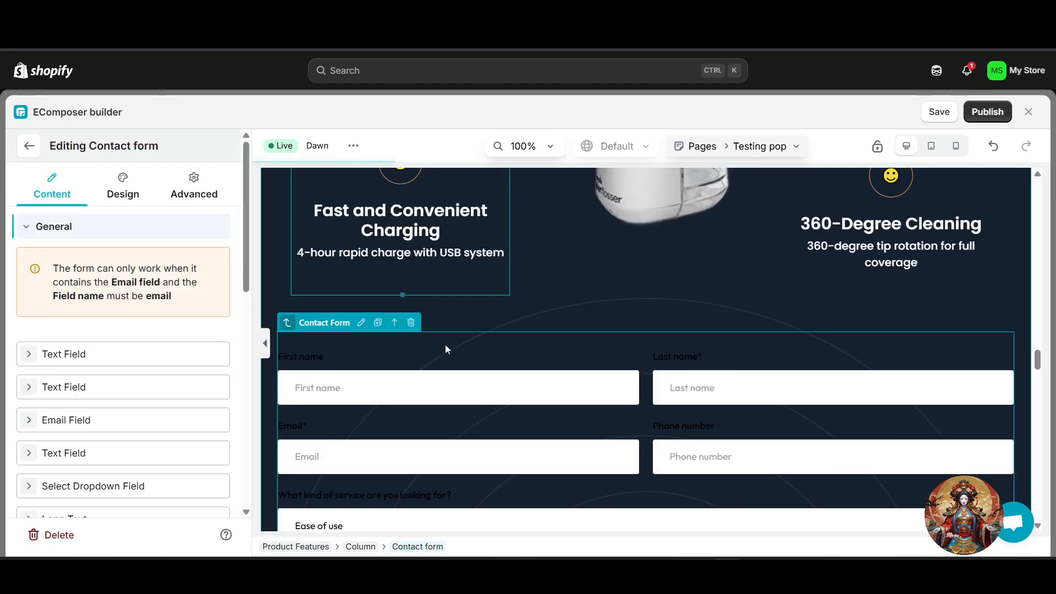
- Test the contact form's First name, Last name, Email and Phone number inputs
scroll(416, 354, up, 3)
click(343, 316)
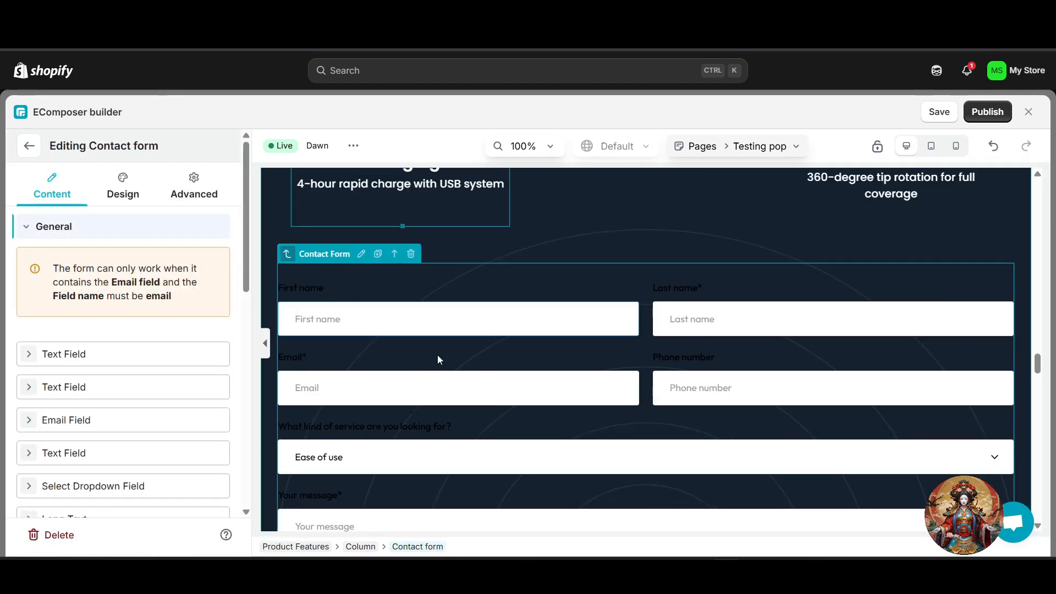
click(765, 308)
click(369, 381)
click(704, 379)
- Select the woman-with-water-flosser image in the Banner Video Action section
scroll(452, 463, down, 4)
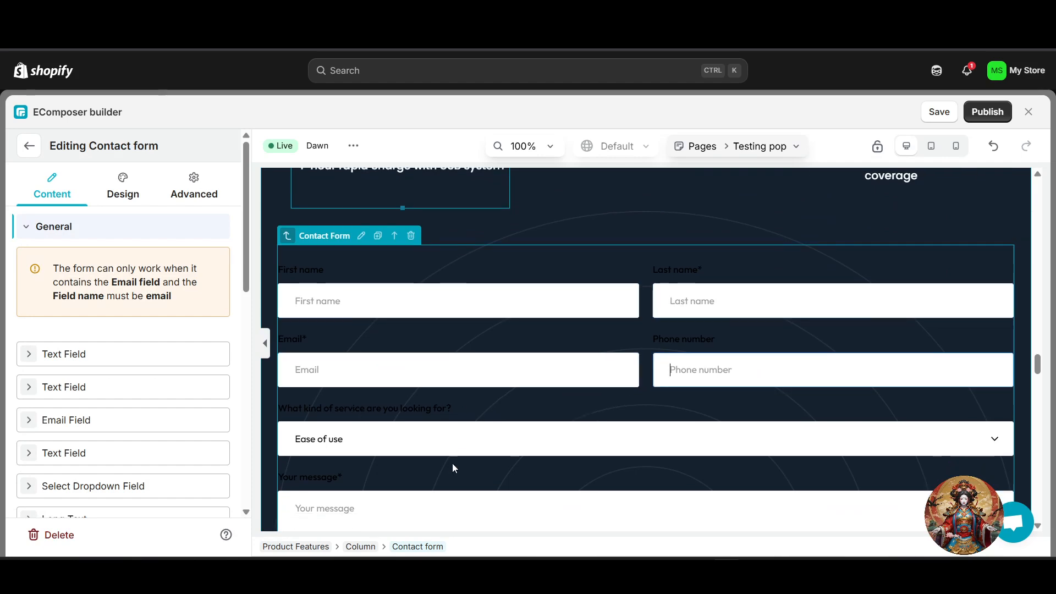
scroll(527, 341, down, 6)
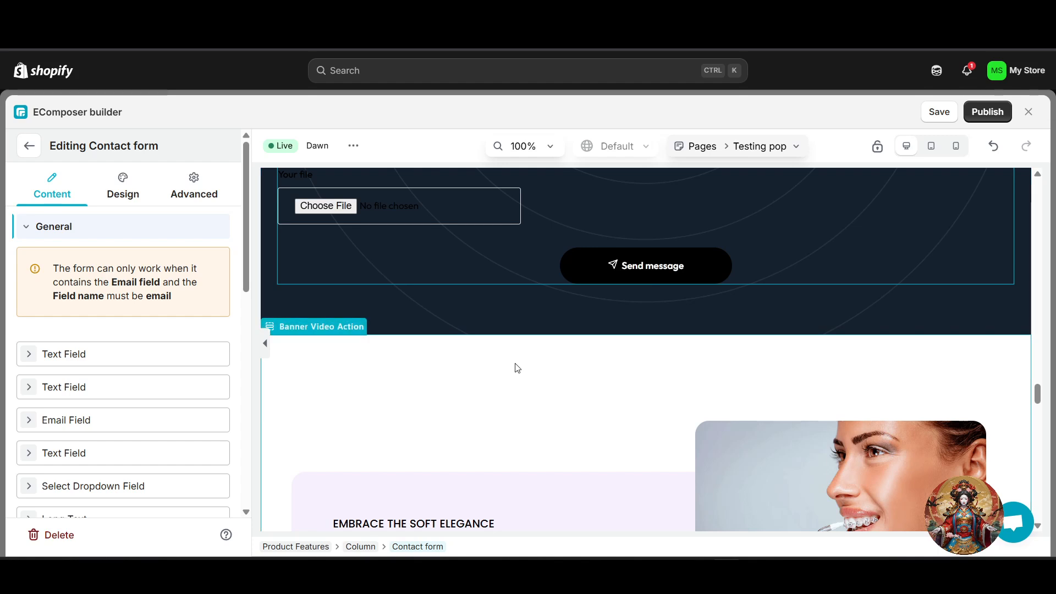
click(29, 146)
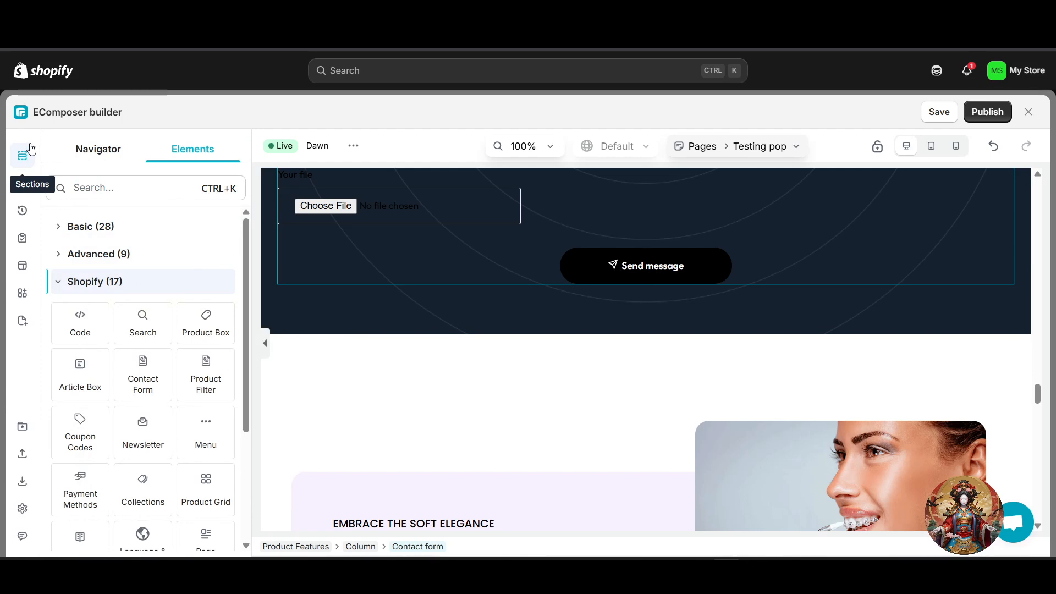
scroll(827, 254, down, 6)
click(827, 254)
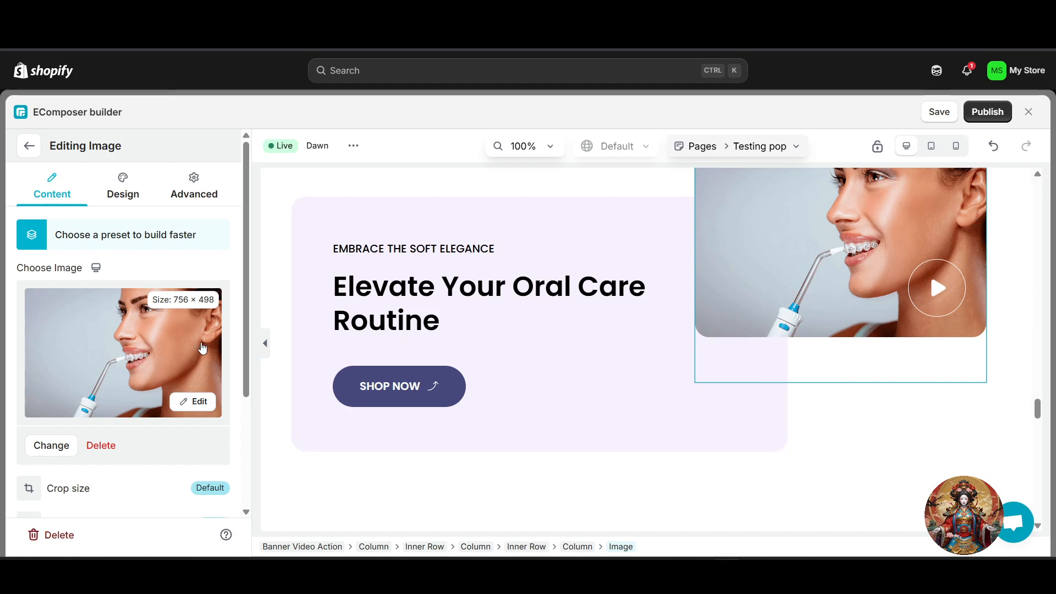
- Return to the Advanced Oral Care hero at the top and publish the Testing pop page
scroll(111, 393, down, 1)
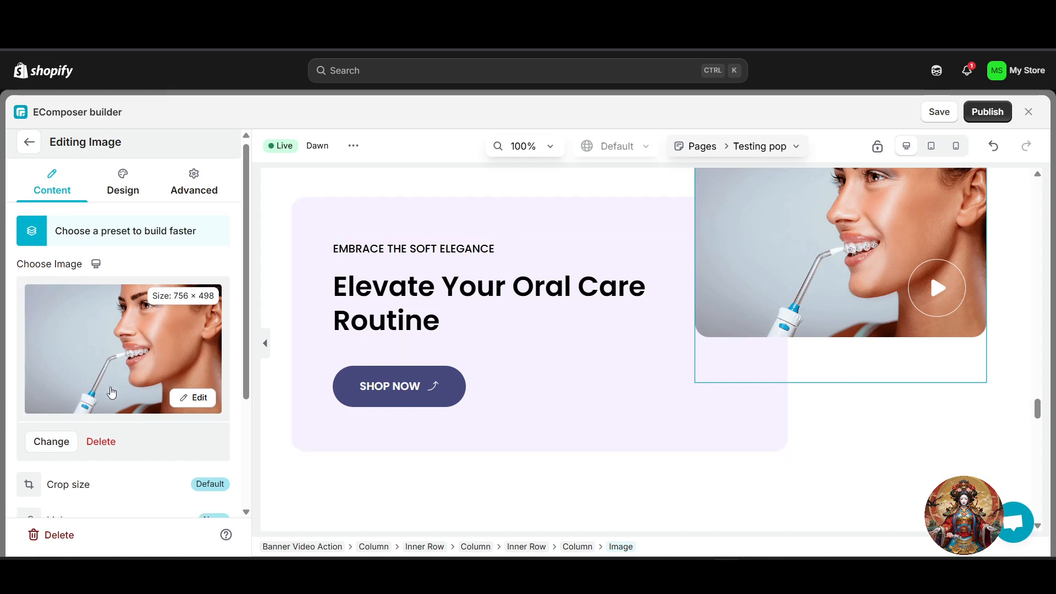
scroll(112, 385, down, 3)
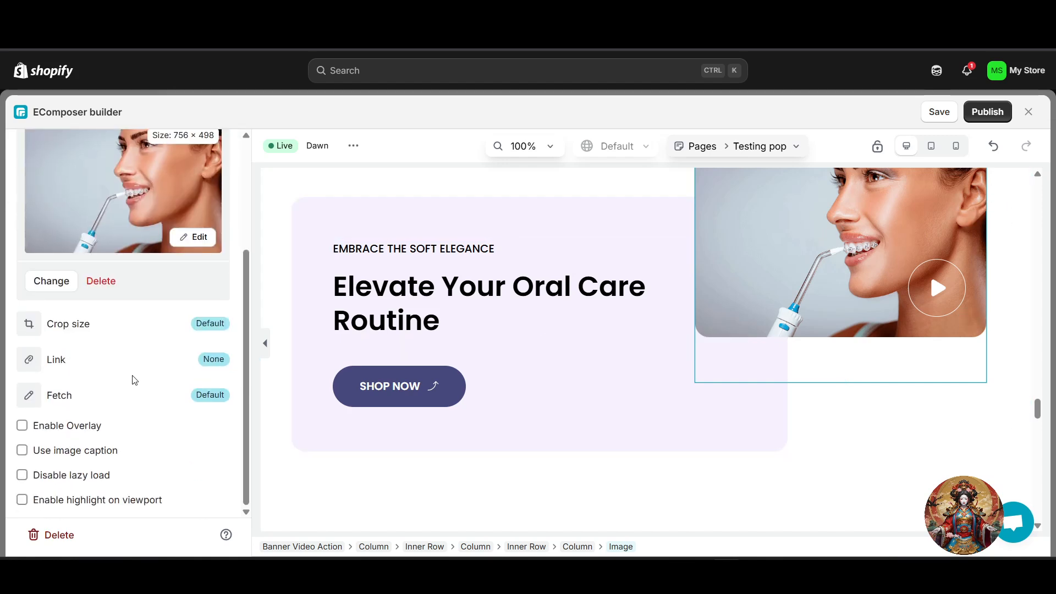
scroll(330, 409, up, 3)
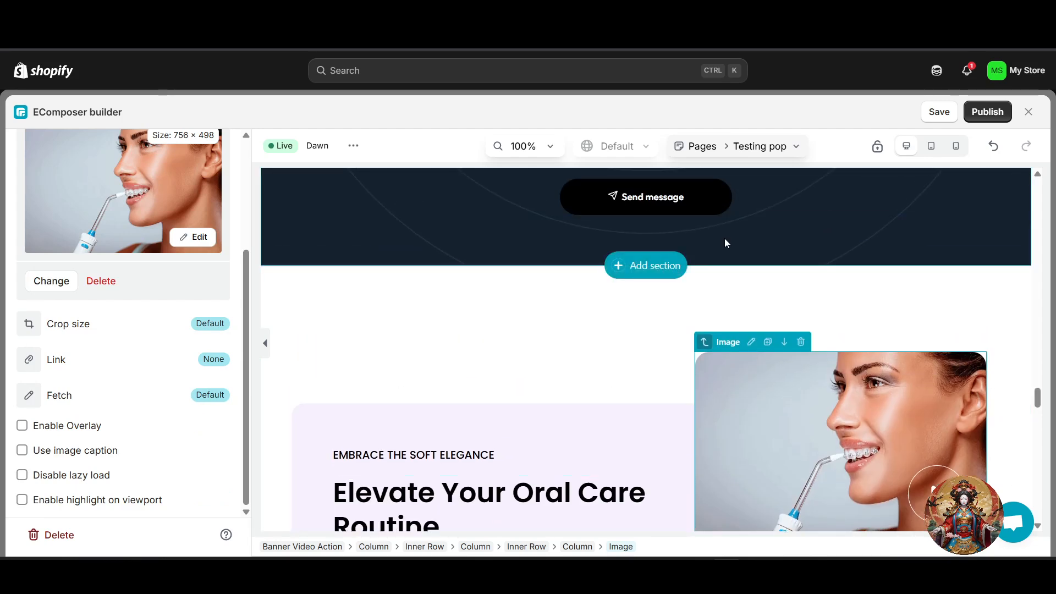
scroll(583, 401, up, 5)
scroll(780, 335, up, 15)
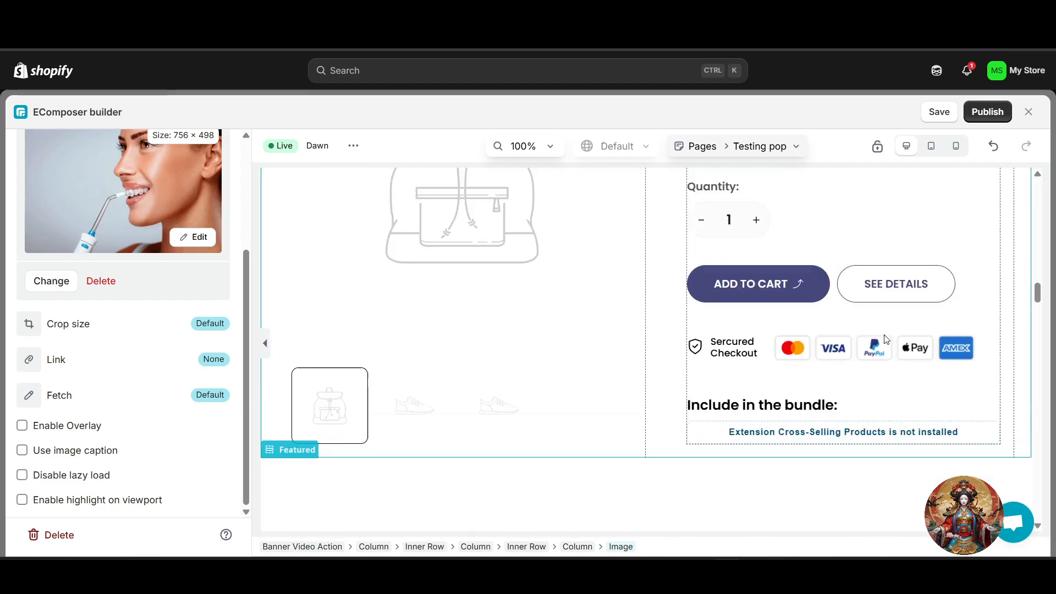
scroll(880, 330, up, 8)
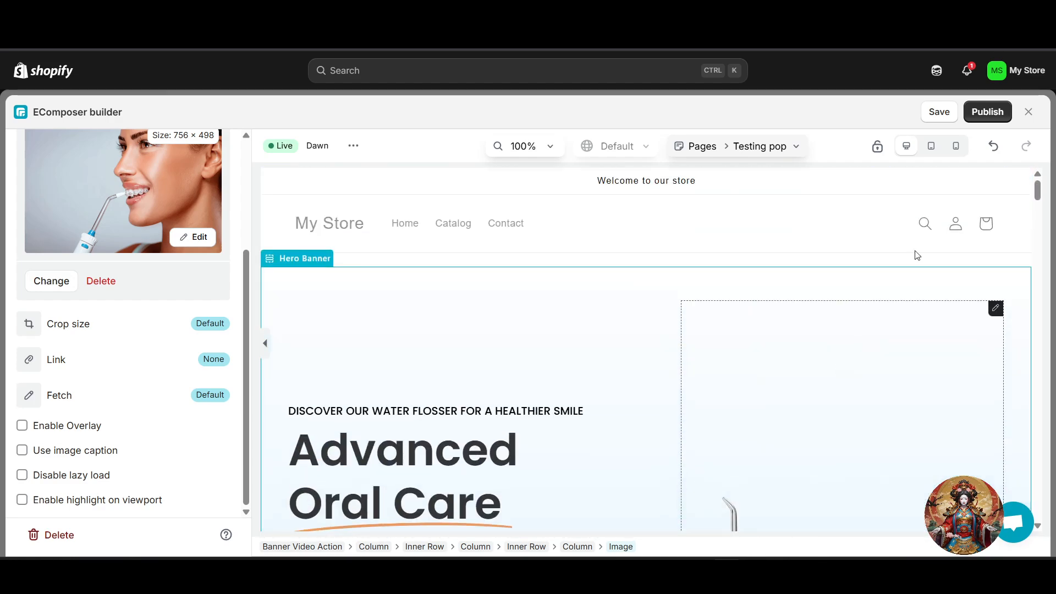
click(985, 114)
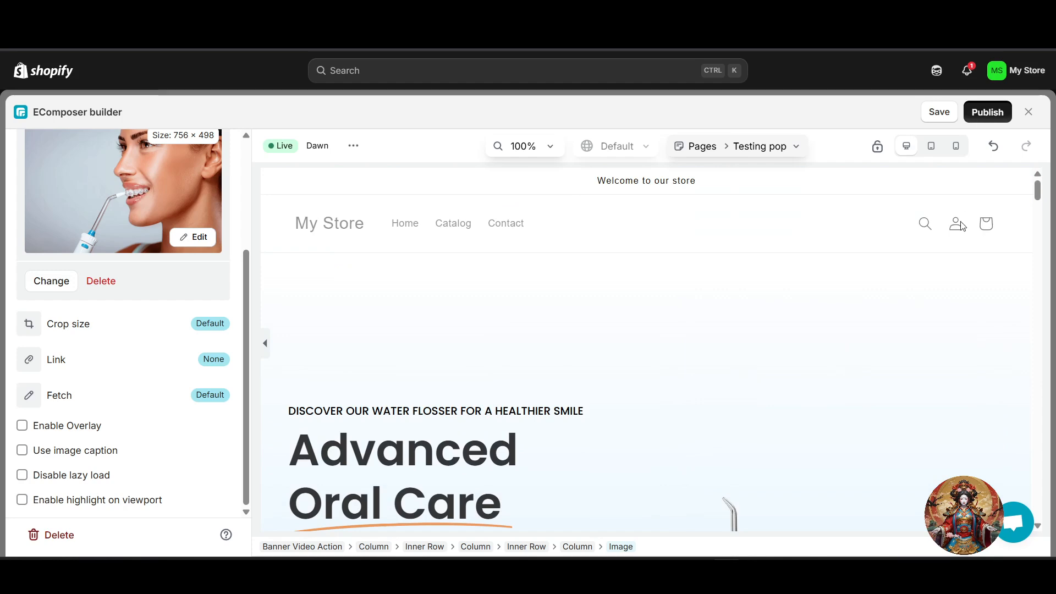
click(774, 150)
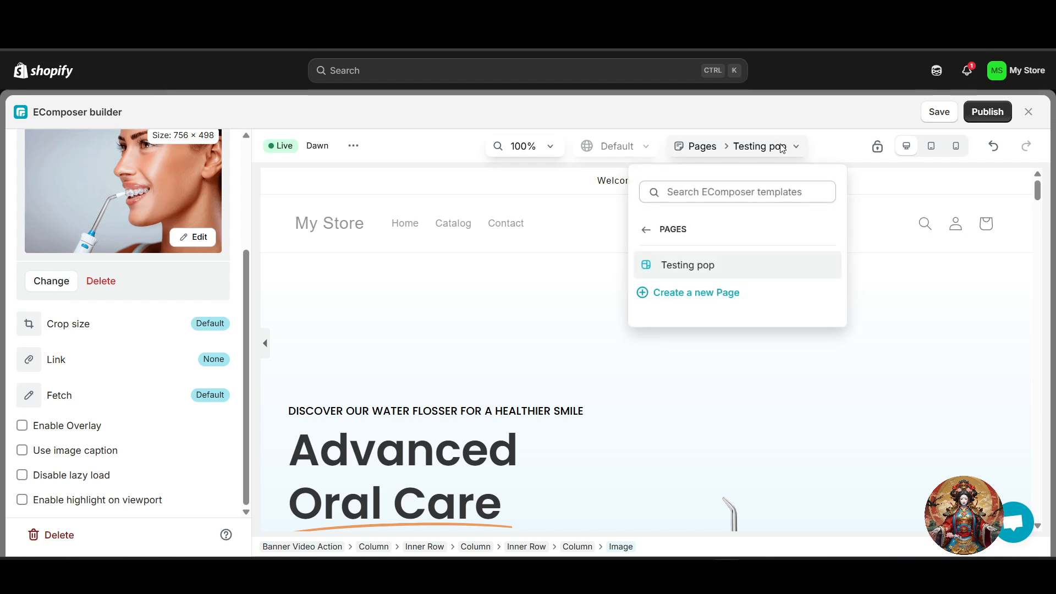
click(706, 266)
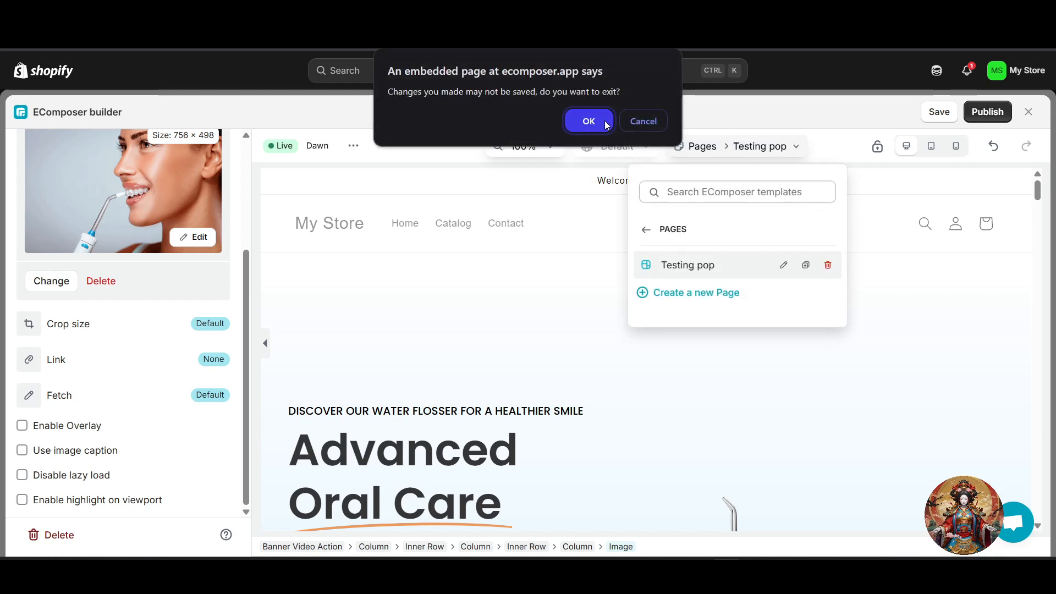
click(589, 112)
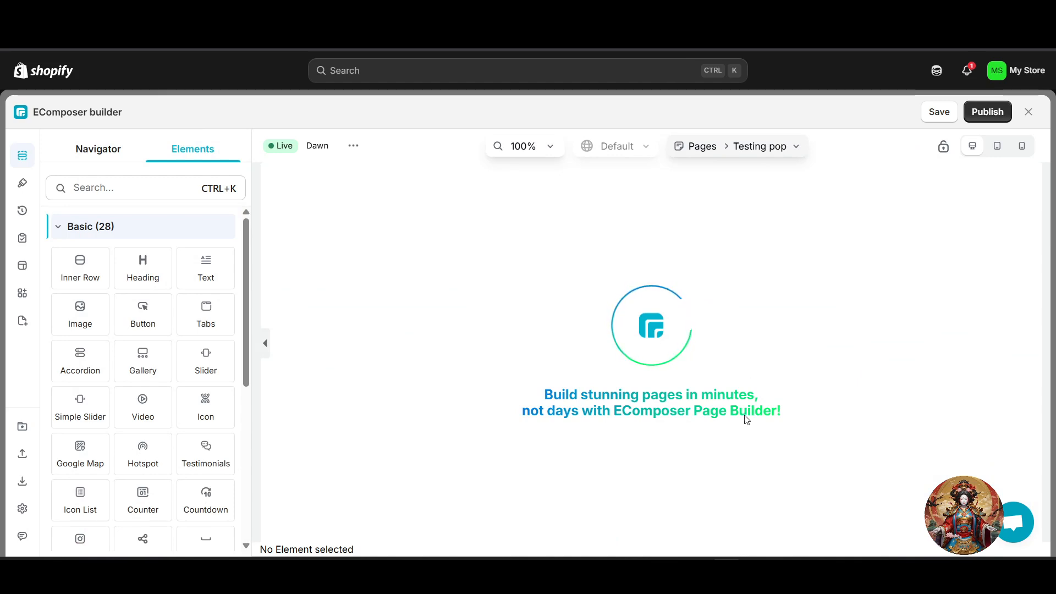
scroll(723, 406, down, 9)
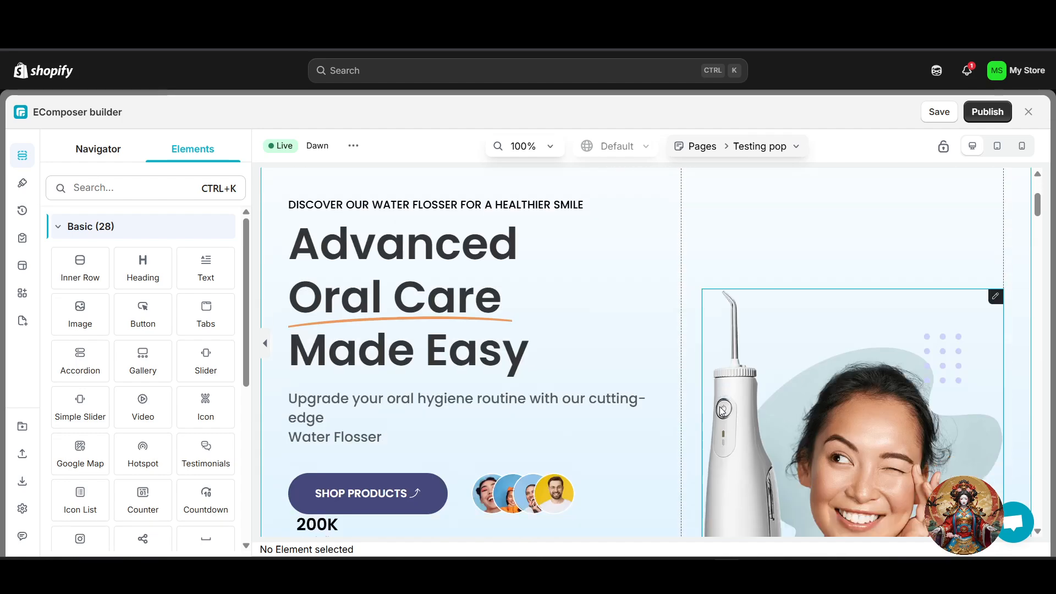
scroll(721, 401, down, 12)
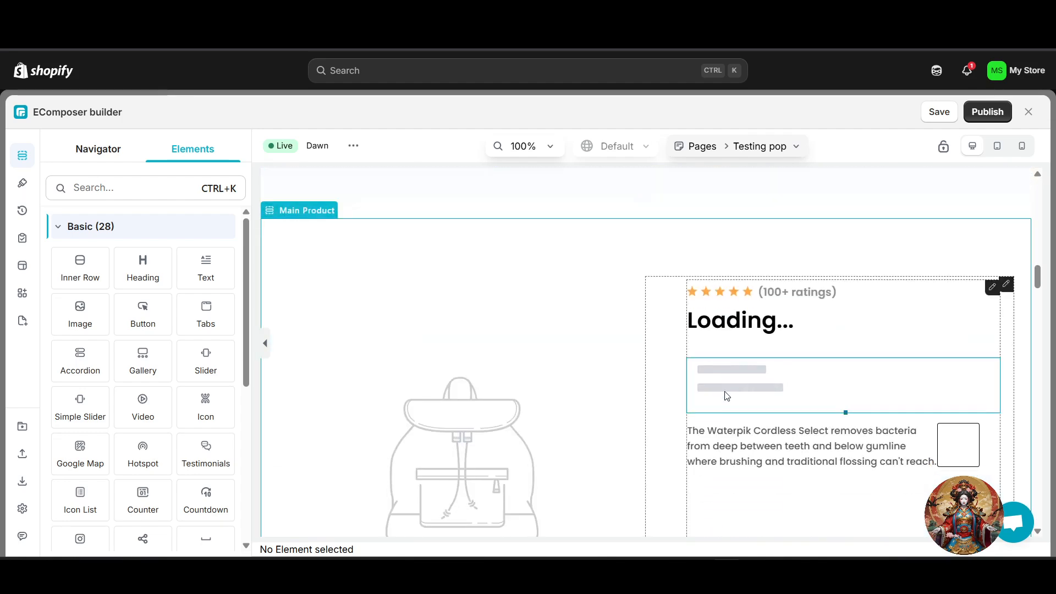
scroll(728, 387, down, 10)
scroll(770, 407, up, 8)
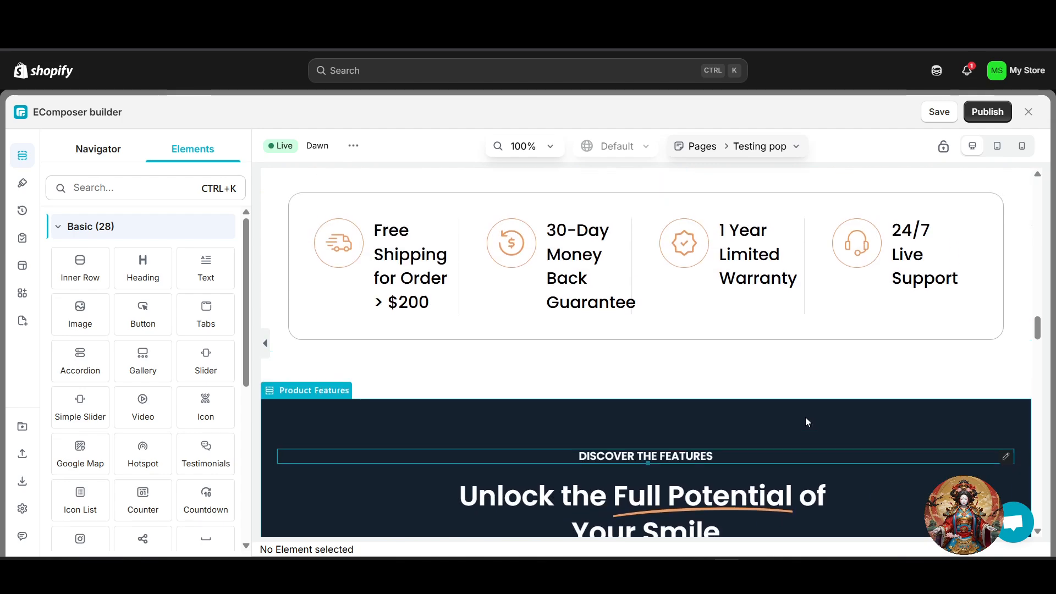
- Bring up the Save page dialog and review its fields, including the meta description
click(986, 119)
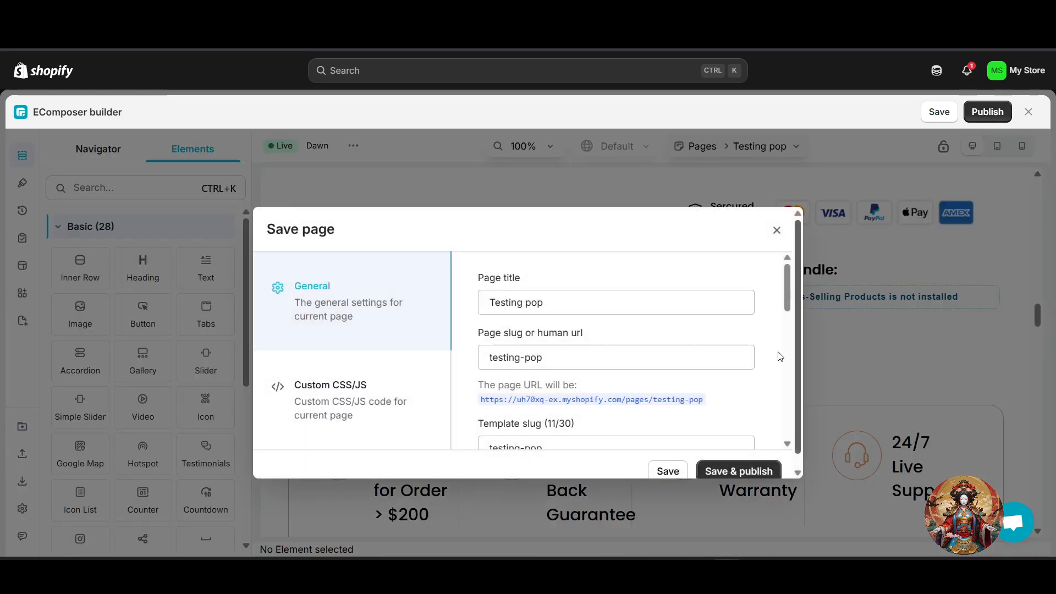
scroll(582, 366, down, 1)
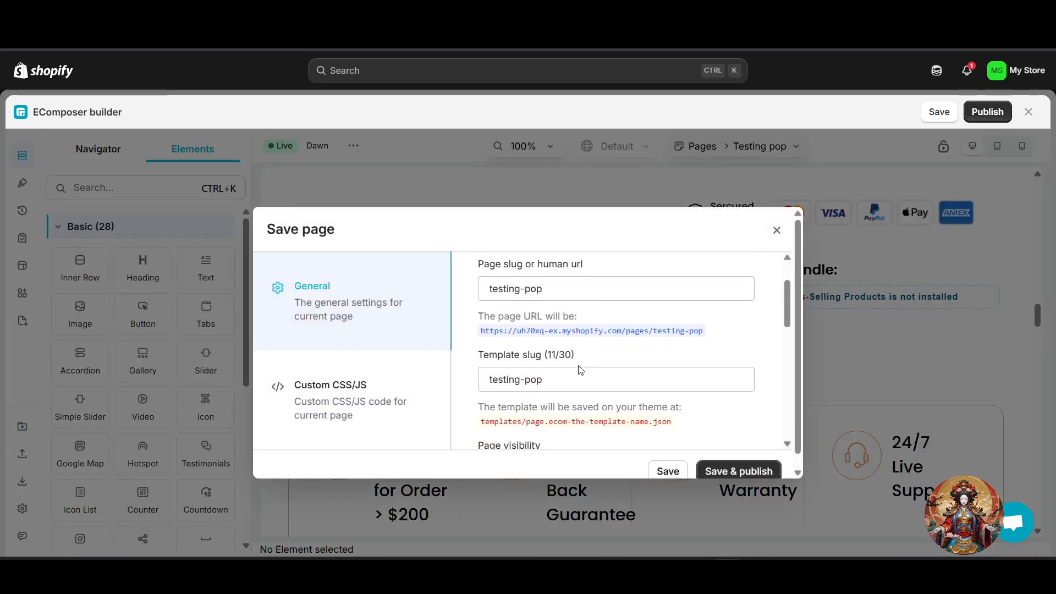
scroll(580, 370, down, 1)
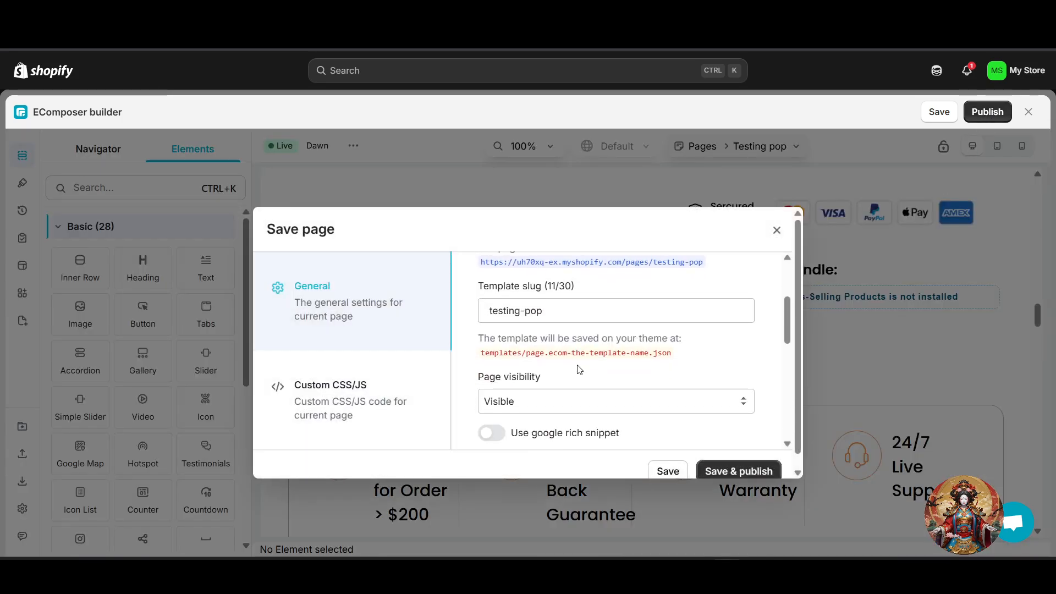
scroll(585, 346, up, 2)
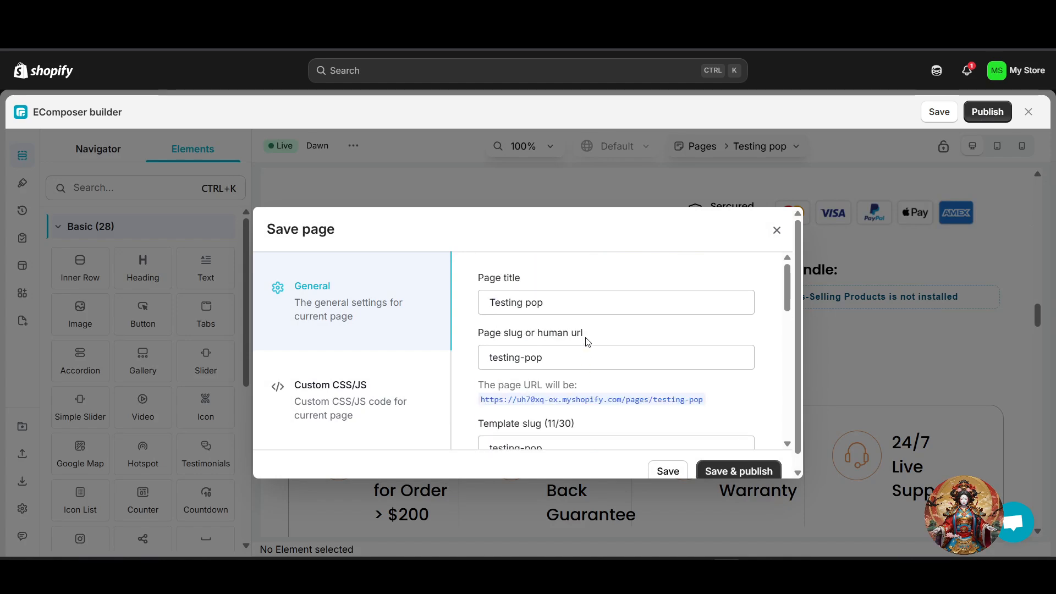
scroll(585, 342, down, 1)
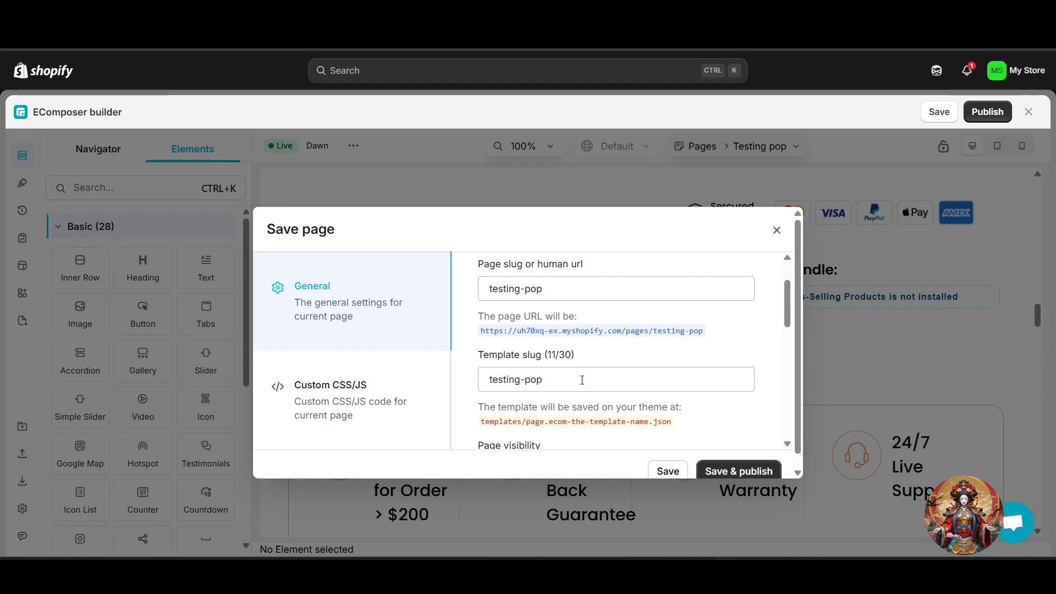
scroll(582, 379, down, 2)
scroll(582, 379, up, 1)
scroll(720, 334, down, 4)
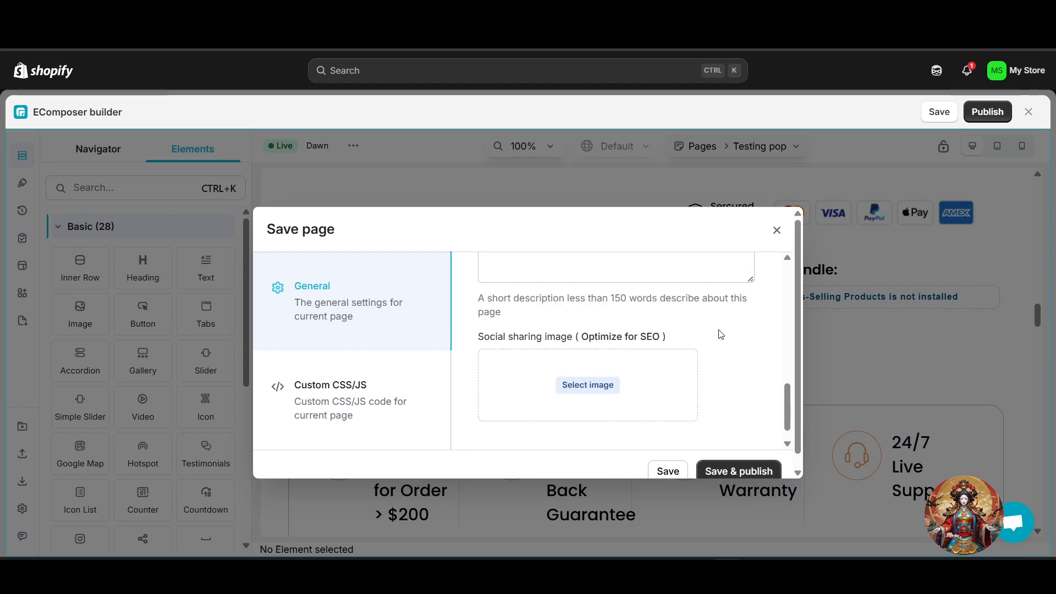
scroll(720, 334, up, 3)
click(633, 406)
scroll(616, 403, down, 3)
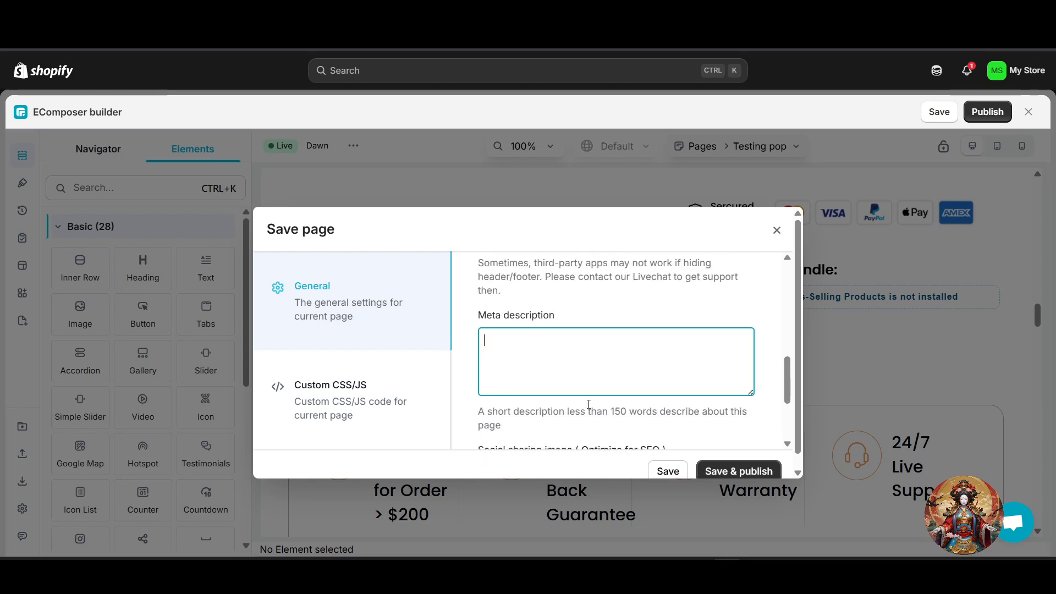
scroll(587, 408, up, 2)
scroll(594, 403, down, 2)
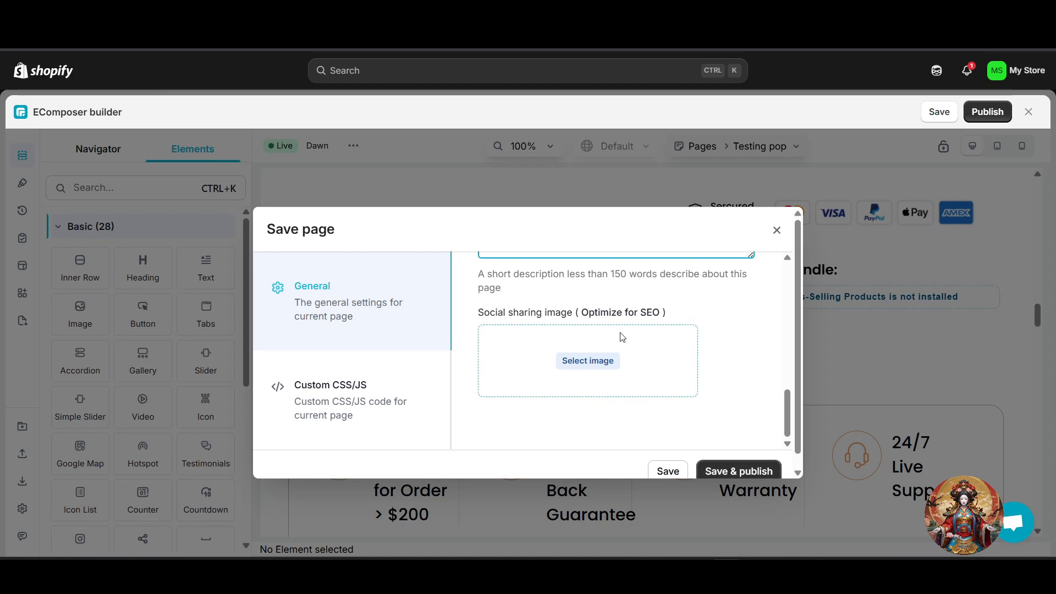
scroll(621, 352, up, 5)
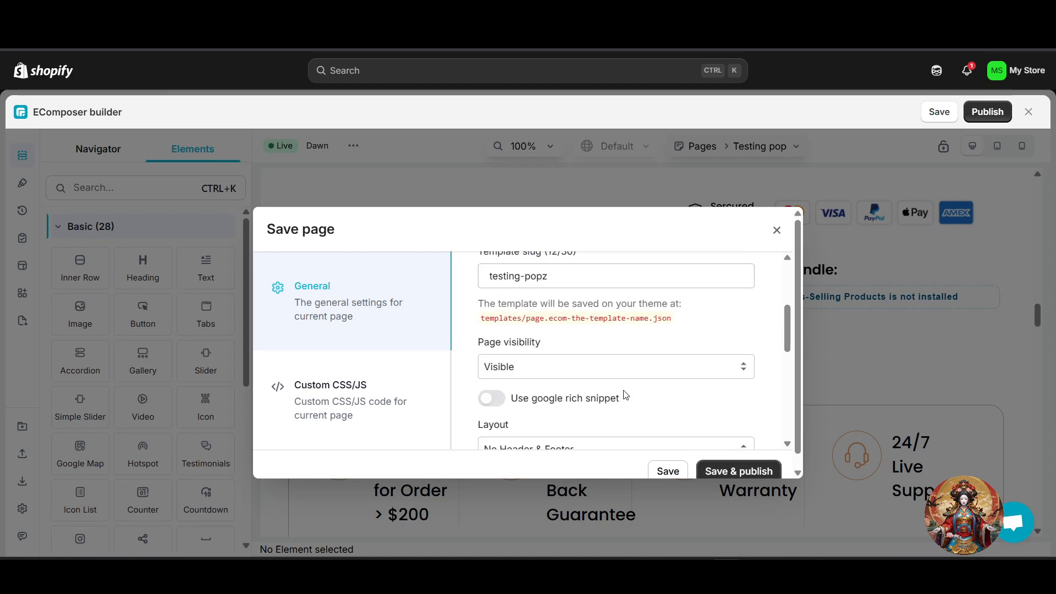
scroll(625, 395, up, 3)
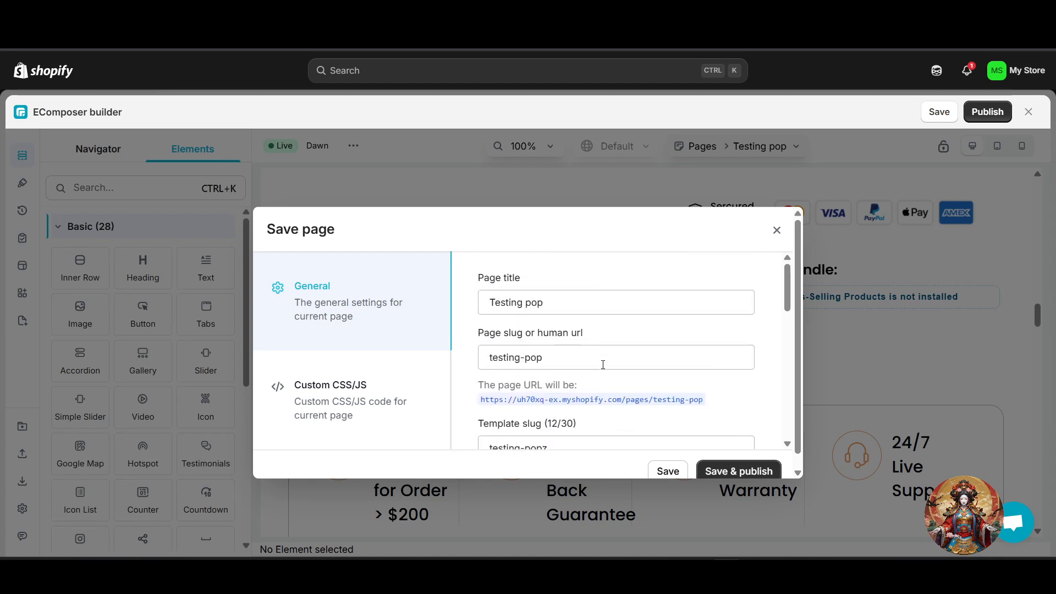
scroll(602, 365, down, 3)
scroll(602, 365, up, 3)
scroll(601, 376, down, 1)
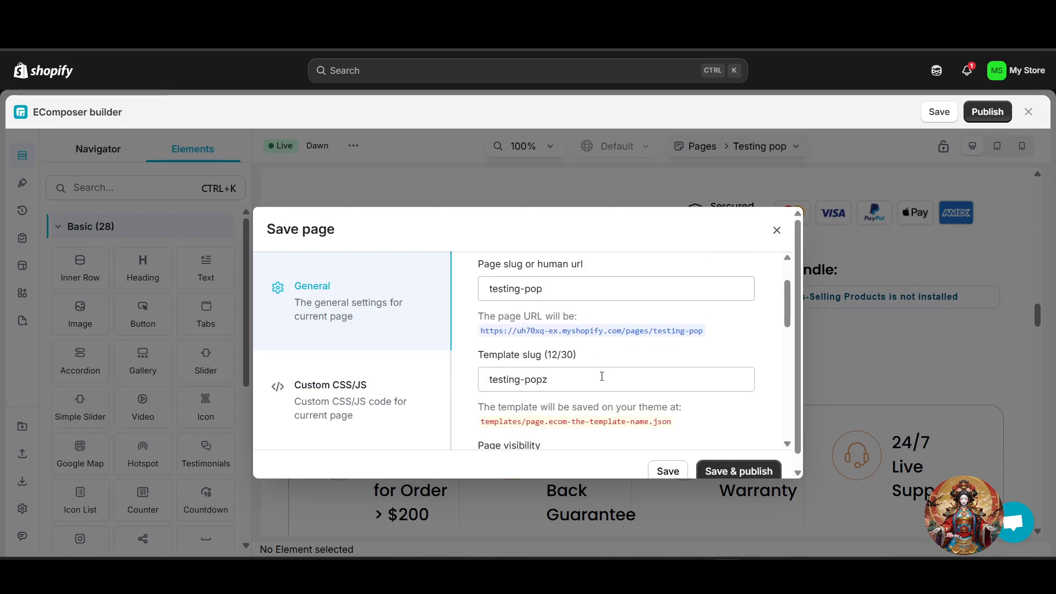
- Correct the template slug from testing-popz to testing-pop and Save & publish
click(602, 376)
key(BackSpace)
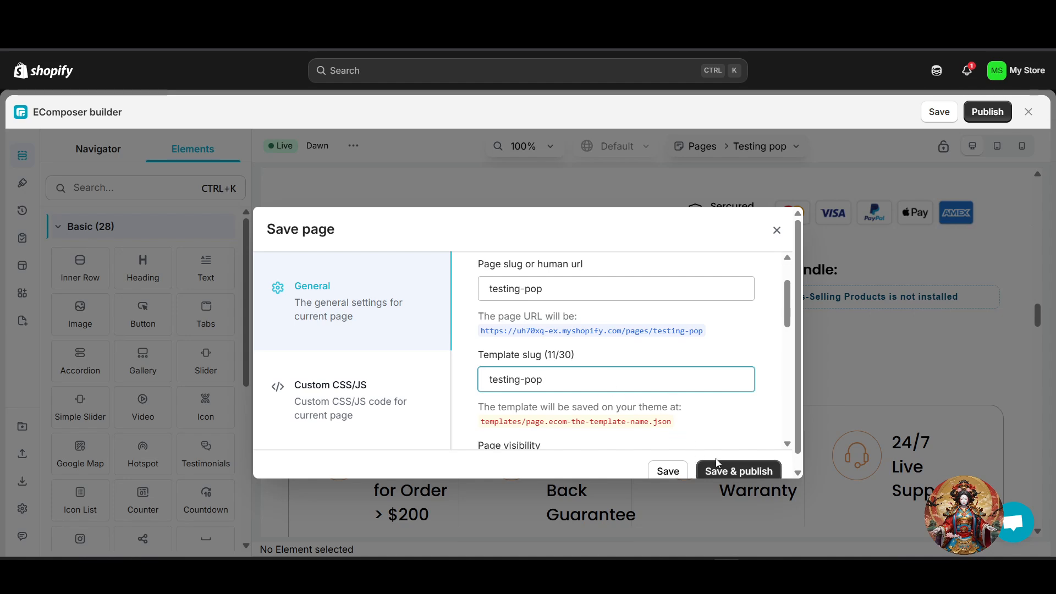
click(732, 468)
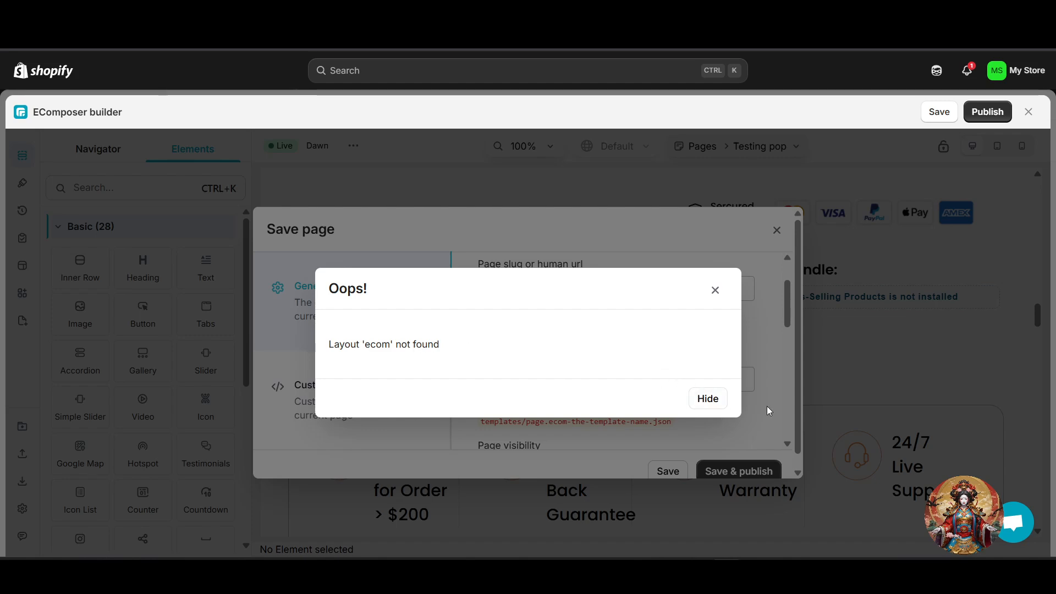
- Dismiss the layout error, confirm slug testing-pop, and retry Save & publish
click(718, 404)
scroll(689, 405, down, 5)
scroll(598, 392, down, 3)
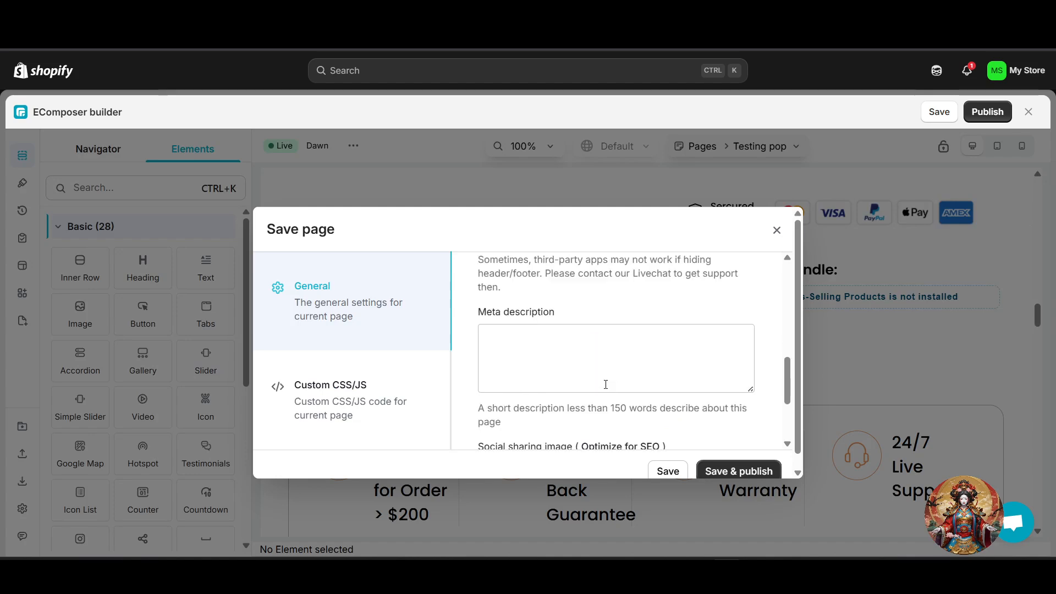
scroll(627, 384, up, 6)
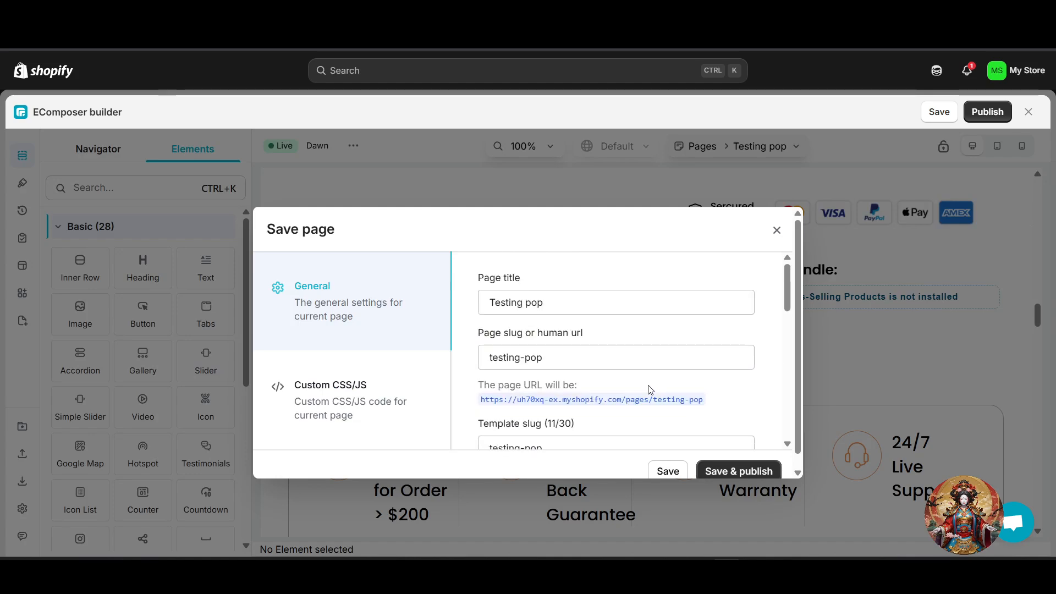
scroll(642, 385, down, 3)
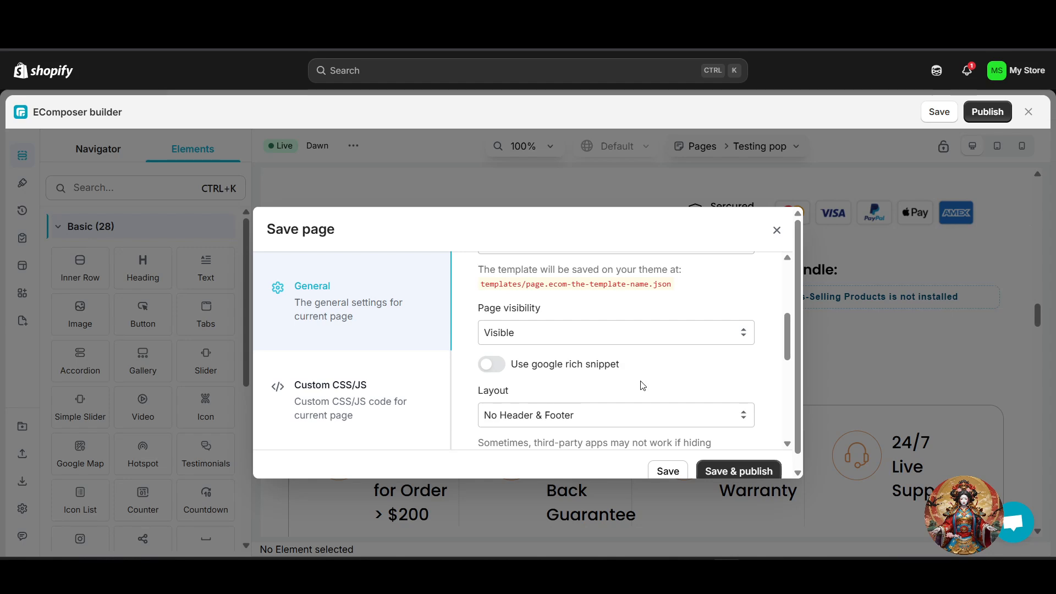
scroll(642, 385, up, 1)
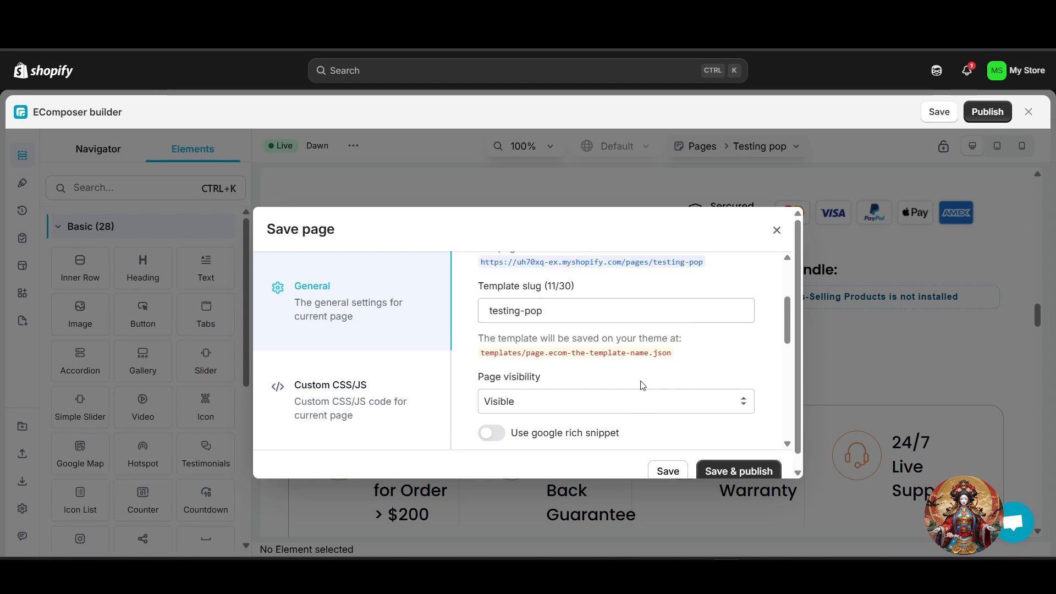
click(587, 320)
click(731, 468)
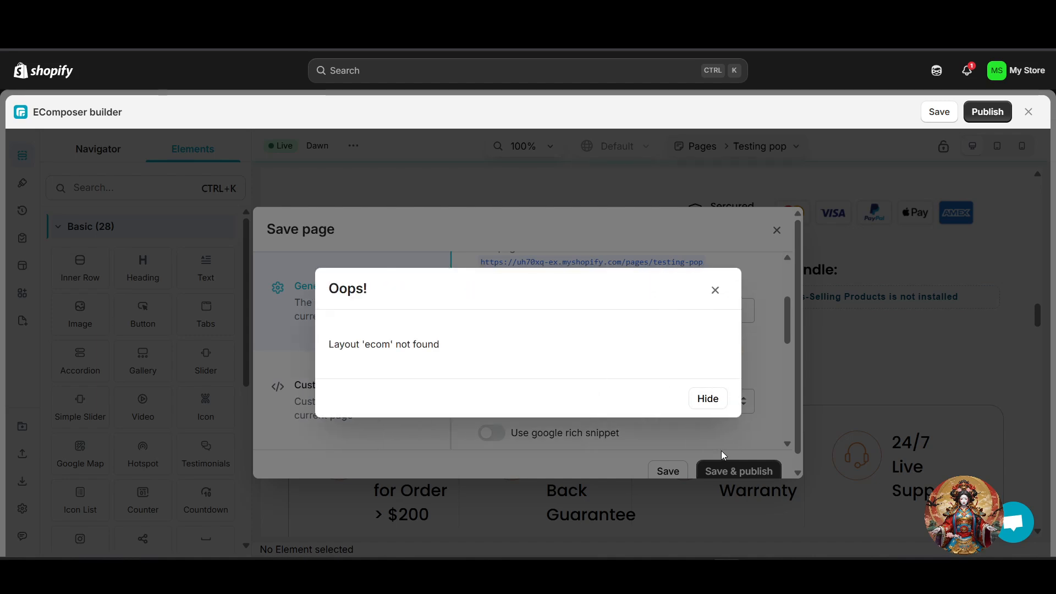
- Hide the repeated Layout 'ecom' not found error, close Save page, and open App Settings
click(707, 398)
scroll(666, 402, down, 2)
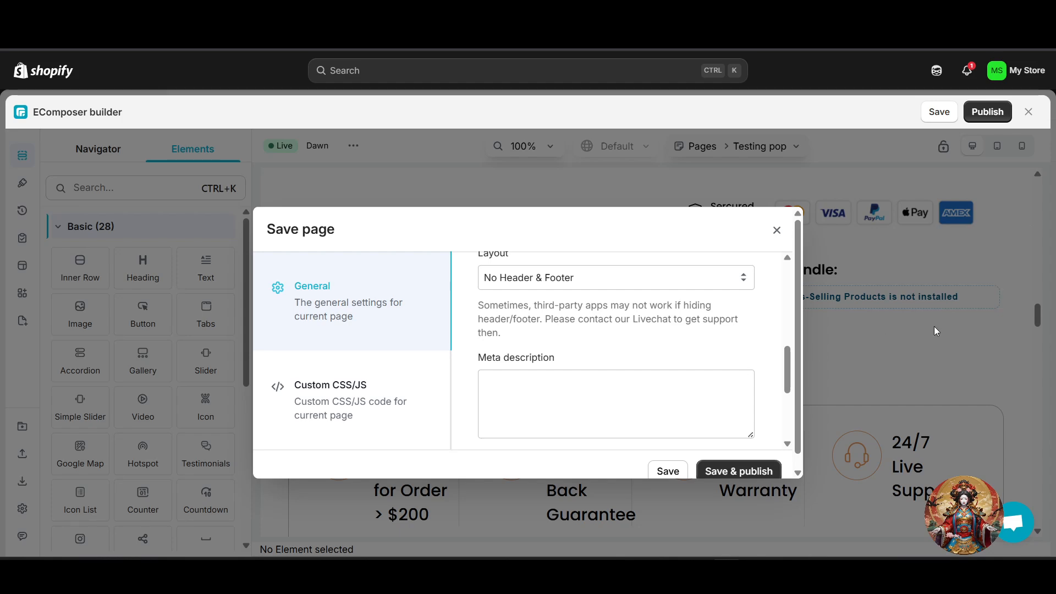
click(909, 332)
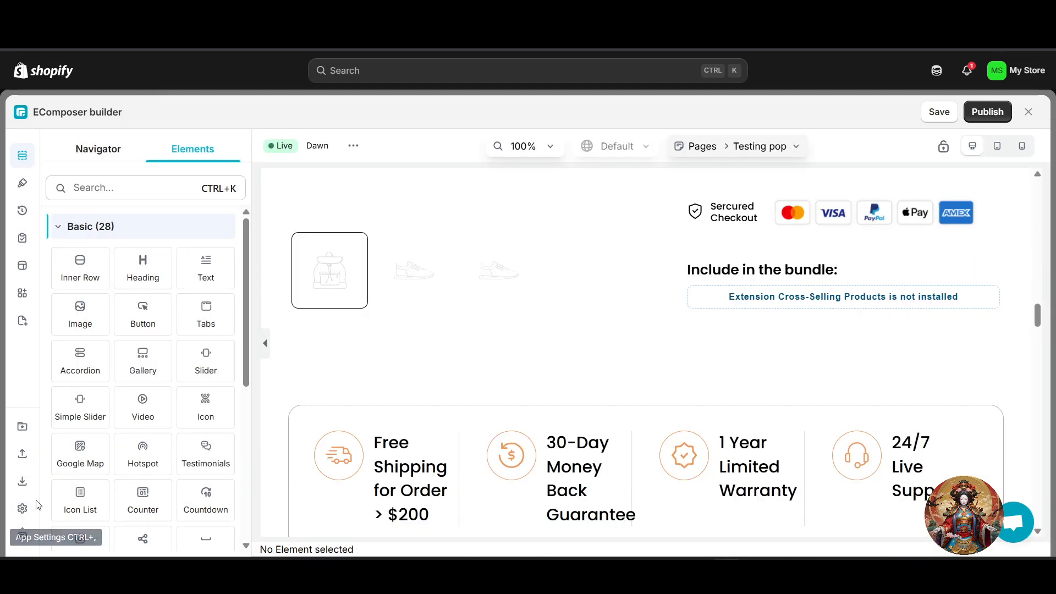
click(23, 507)
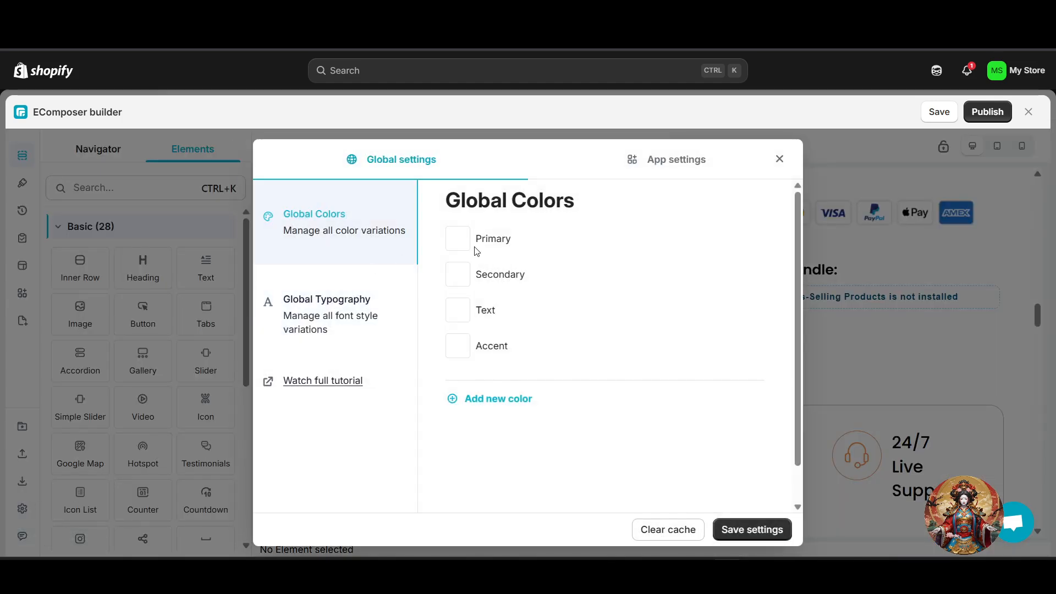
scroll(609, 272, down, 1)
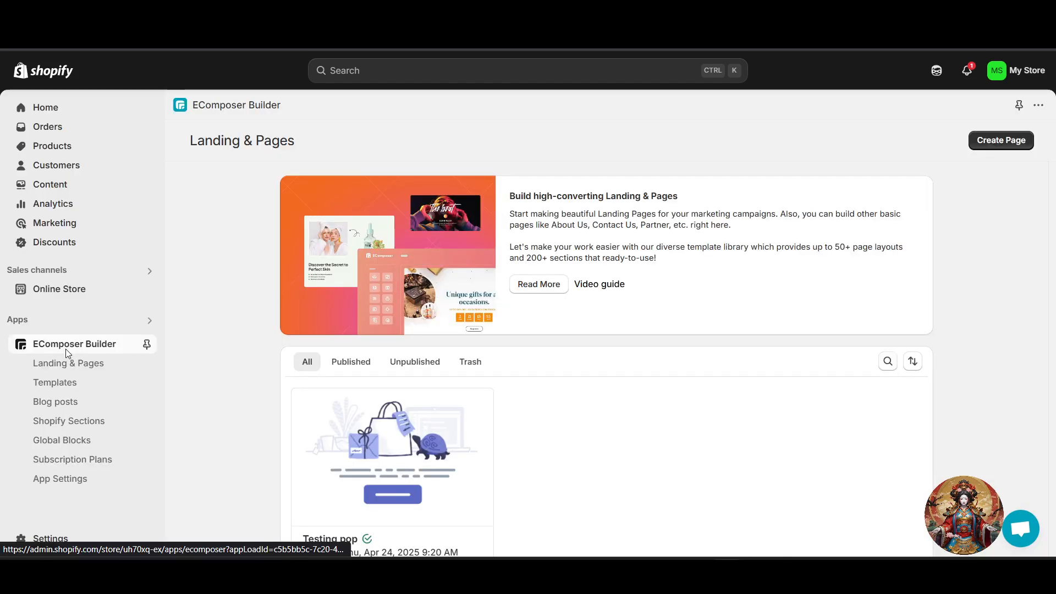
- Go to the EComposer dashboard and find Testing pop listed as Published under Recent layouts
click(66, 345)
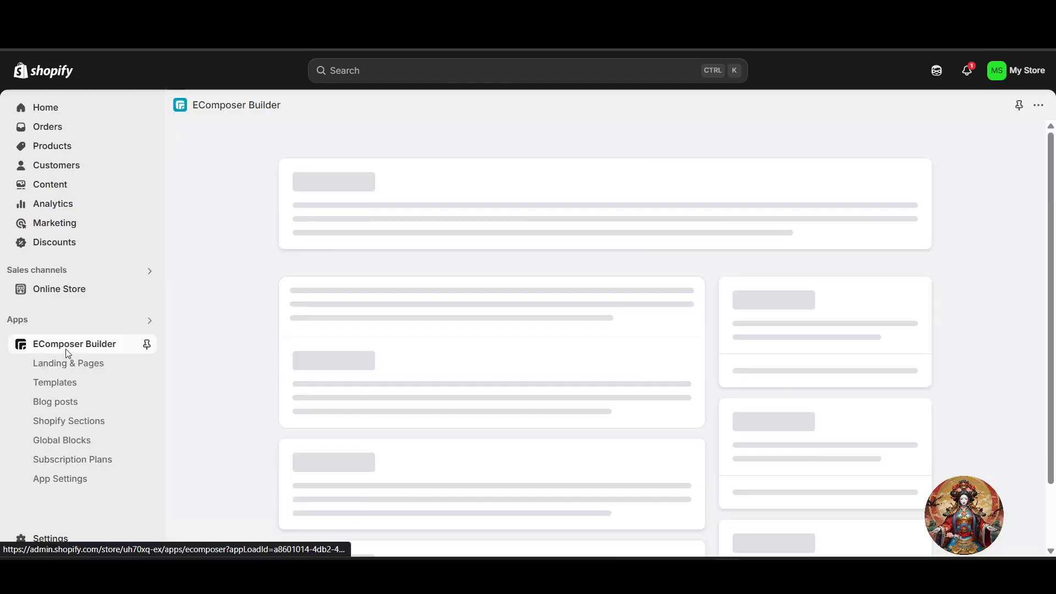
scroll(893, 316, down, 5)
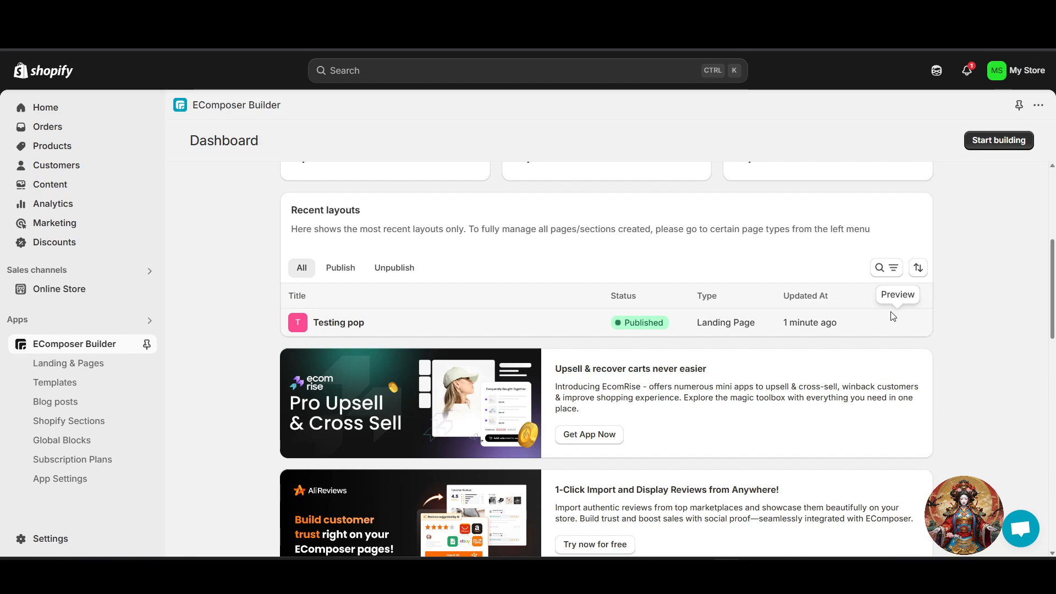
scroll(791, 401, down, 2)
scroll(363, 351, up, 3)
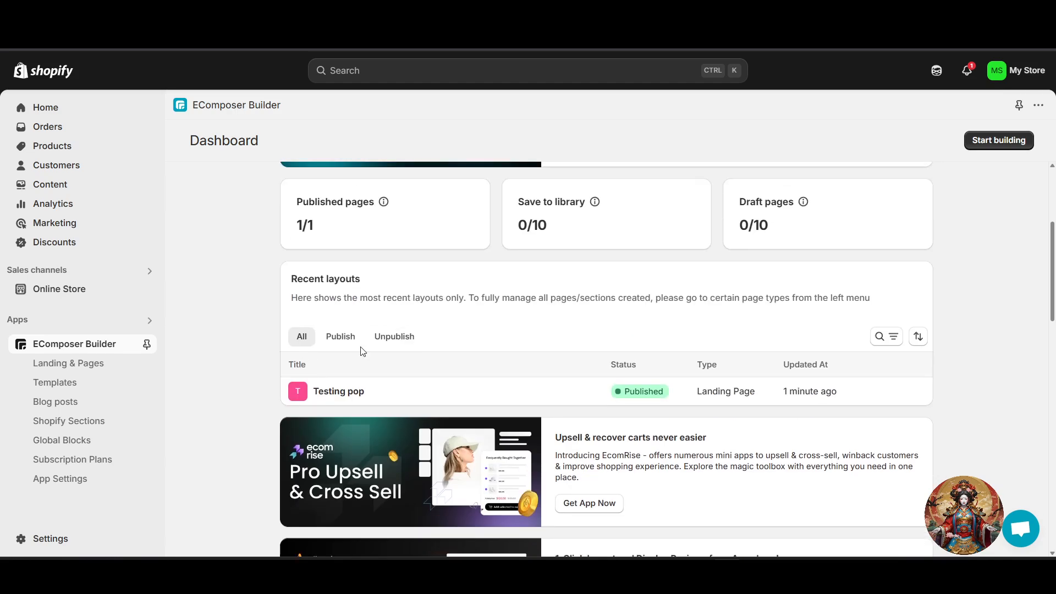
scroll(385, 342, up, 4)
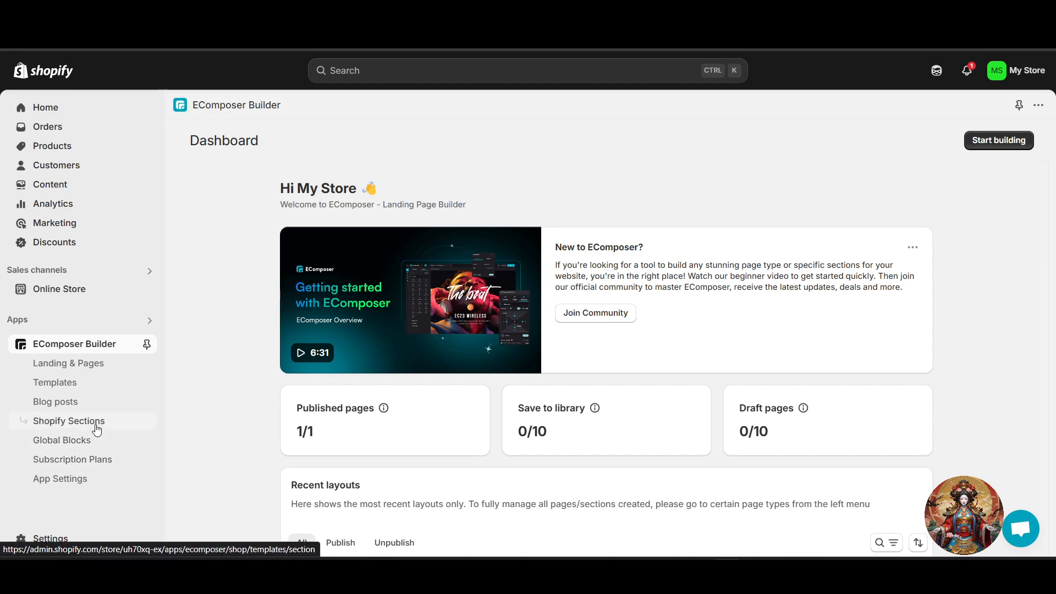
scroll(566, 356, down, 3)
scroll(615, 363, down, 3)
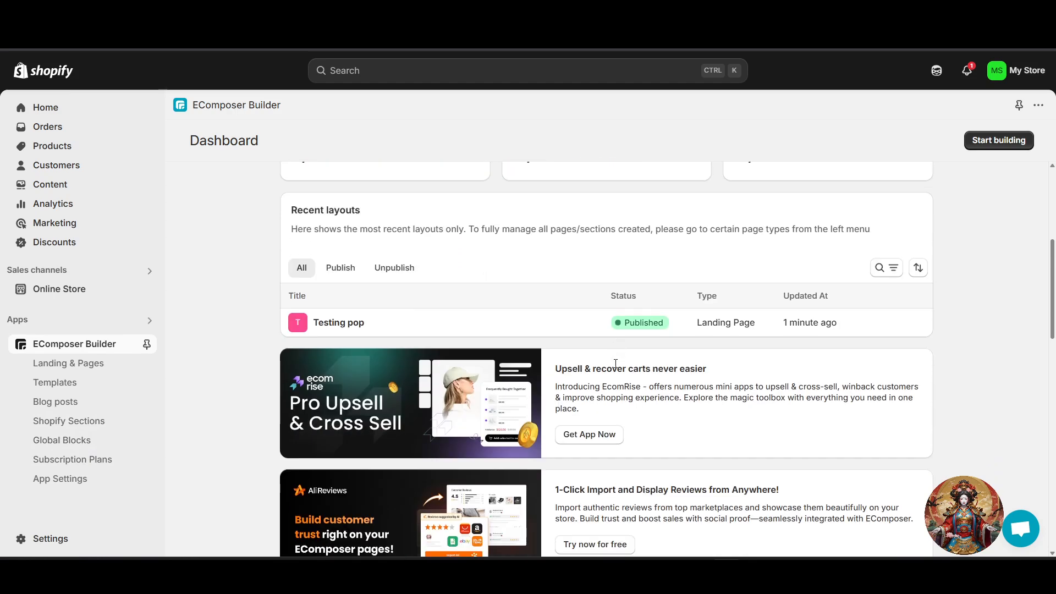